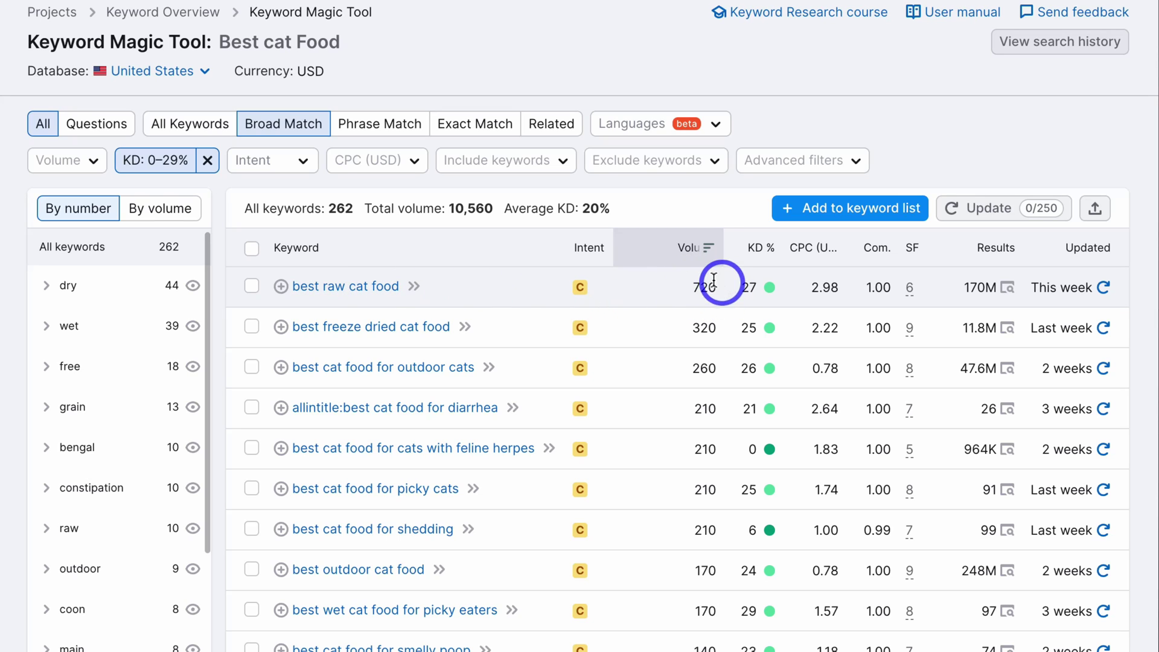
mouse_move(738, 284)
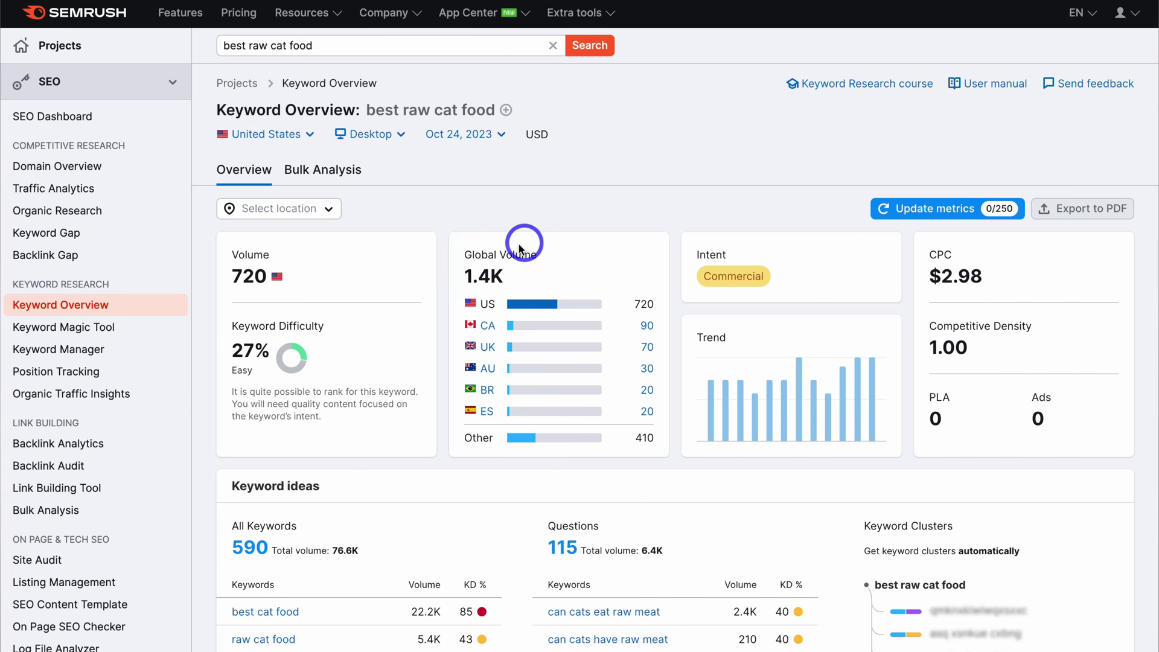
mouse_move(538, 317)
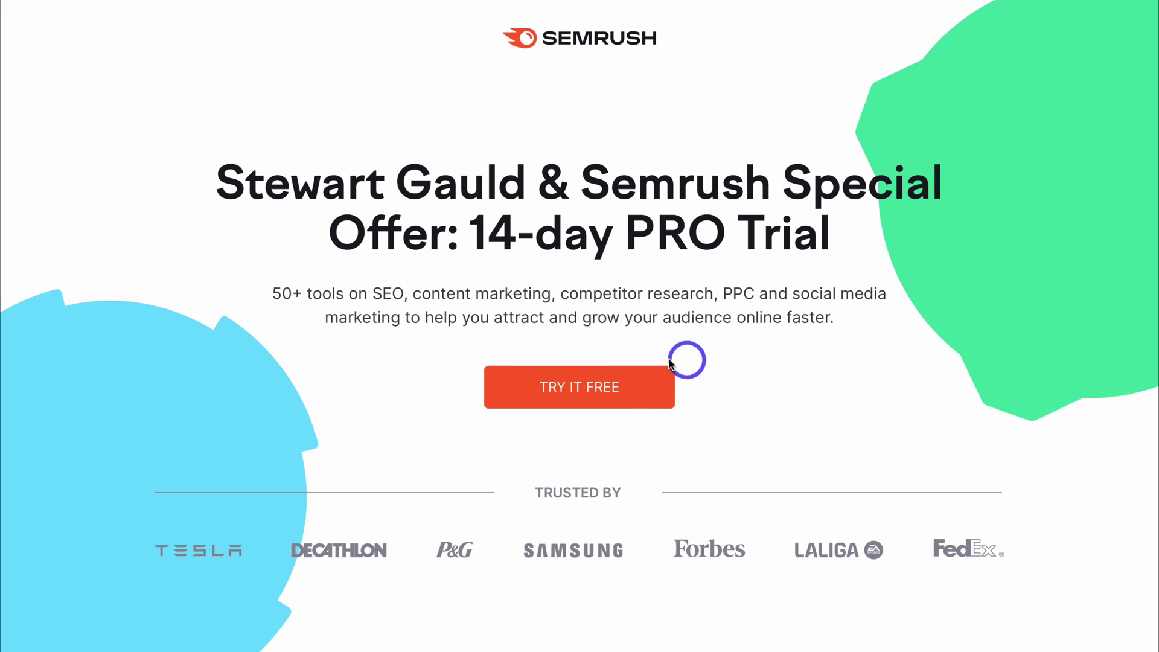
Start the free 14-day PRO trial from the special offer page
click(631, 398)
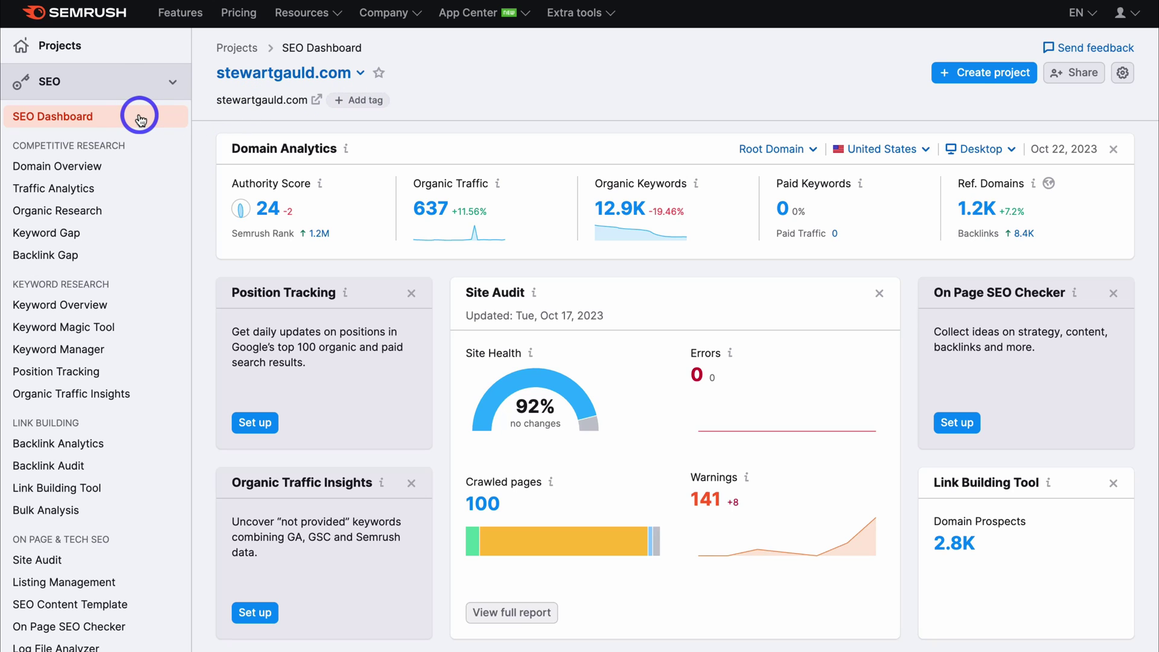
Search the Keyword Magic Tool for "Best cat Food" in the United States database
click(137, 331)
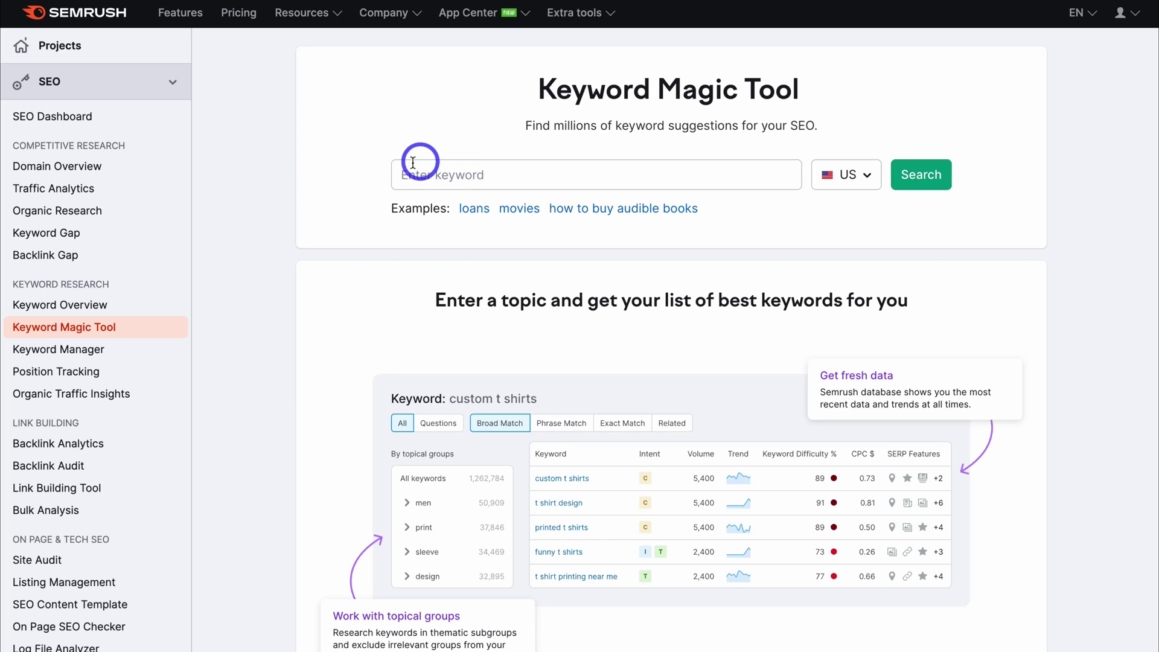
click(493, 178)
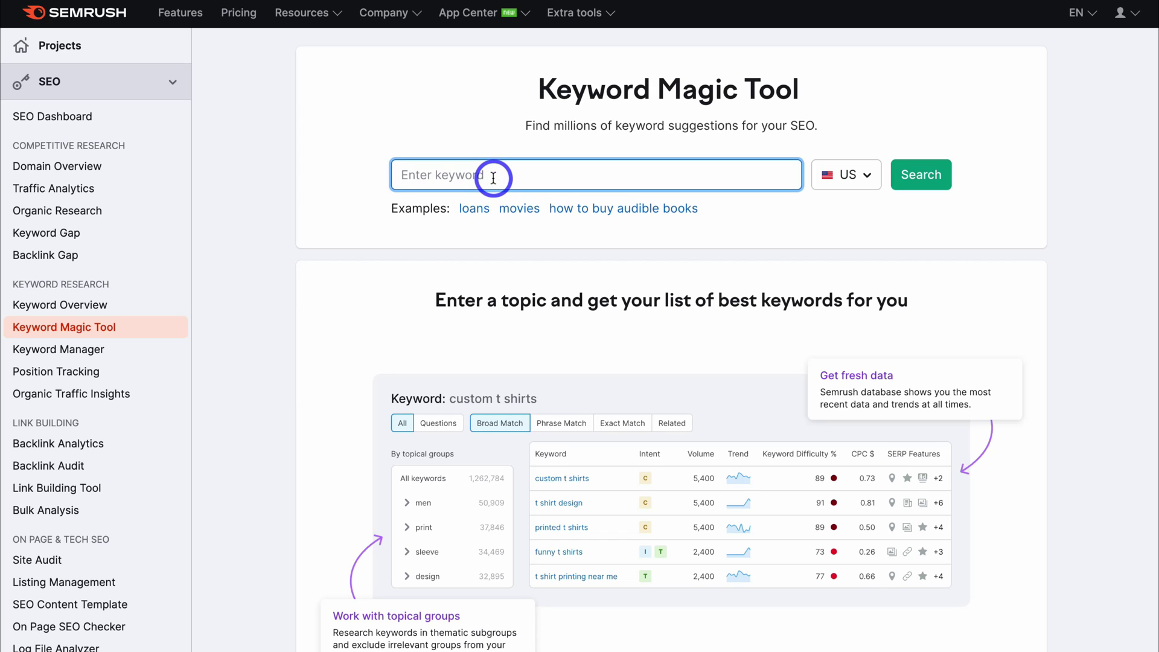
text(Best cat Food)
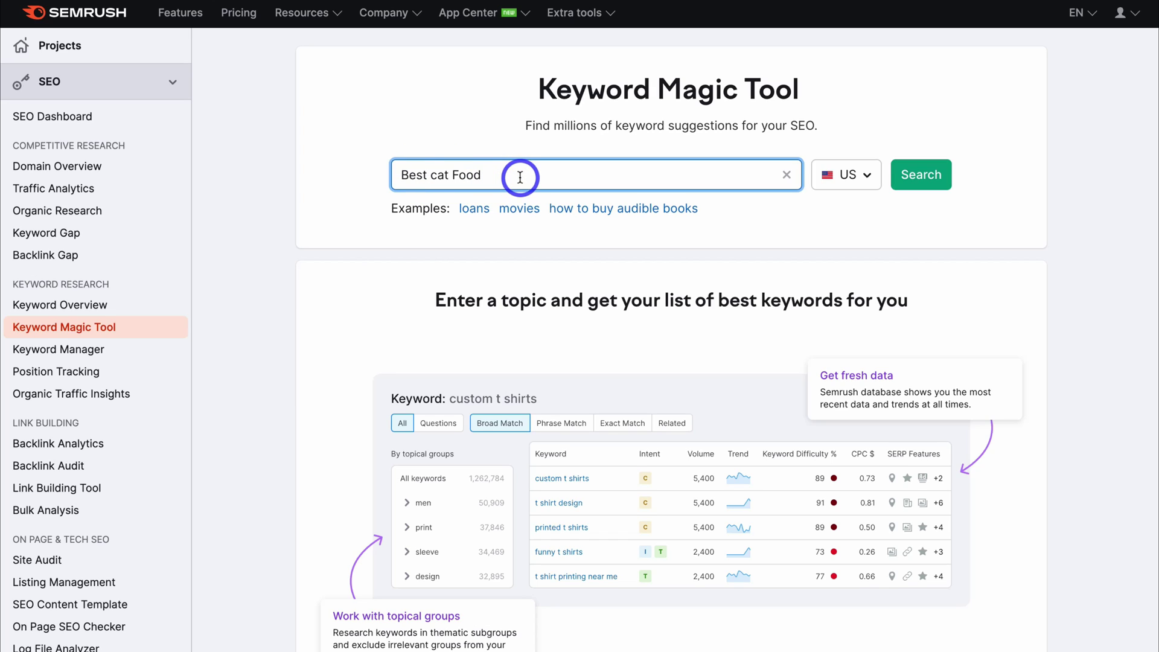
click(866, 180)
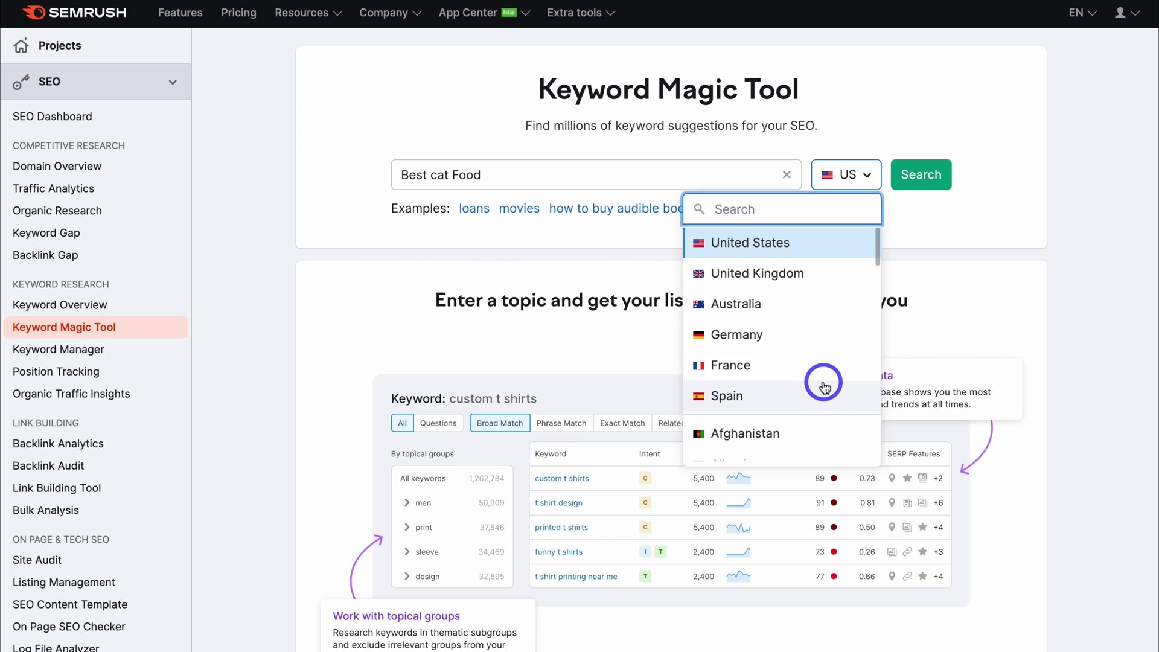
click(843, 245)
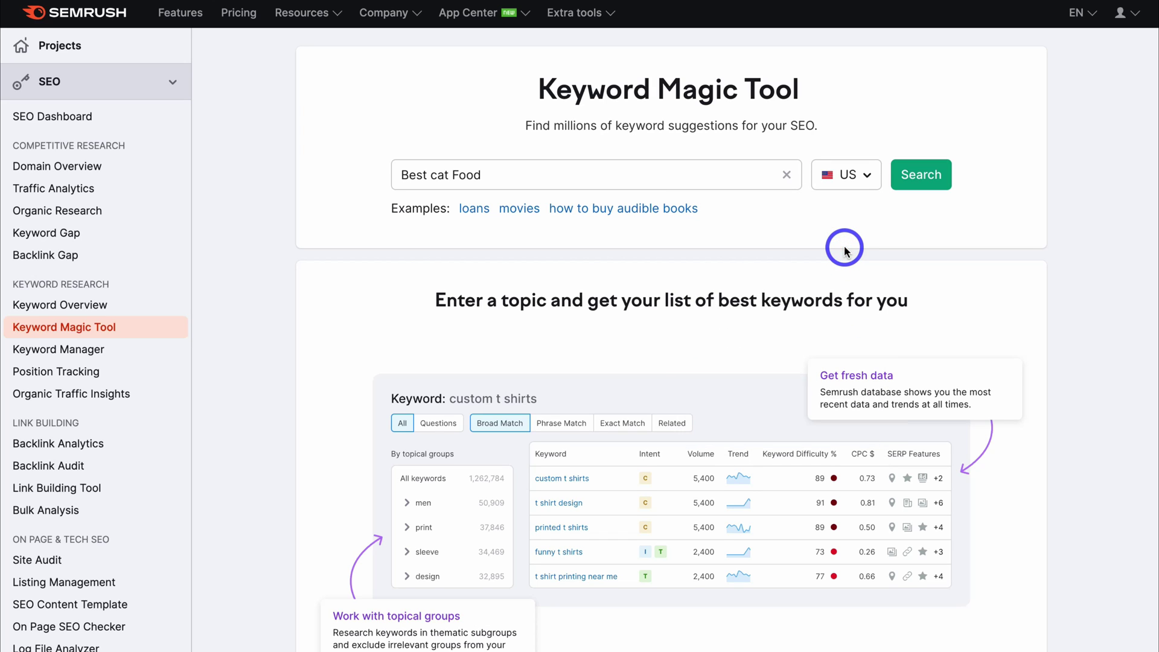
click(920, 178)
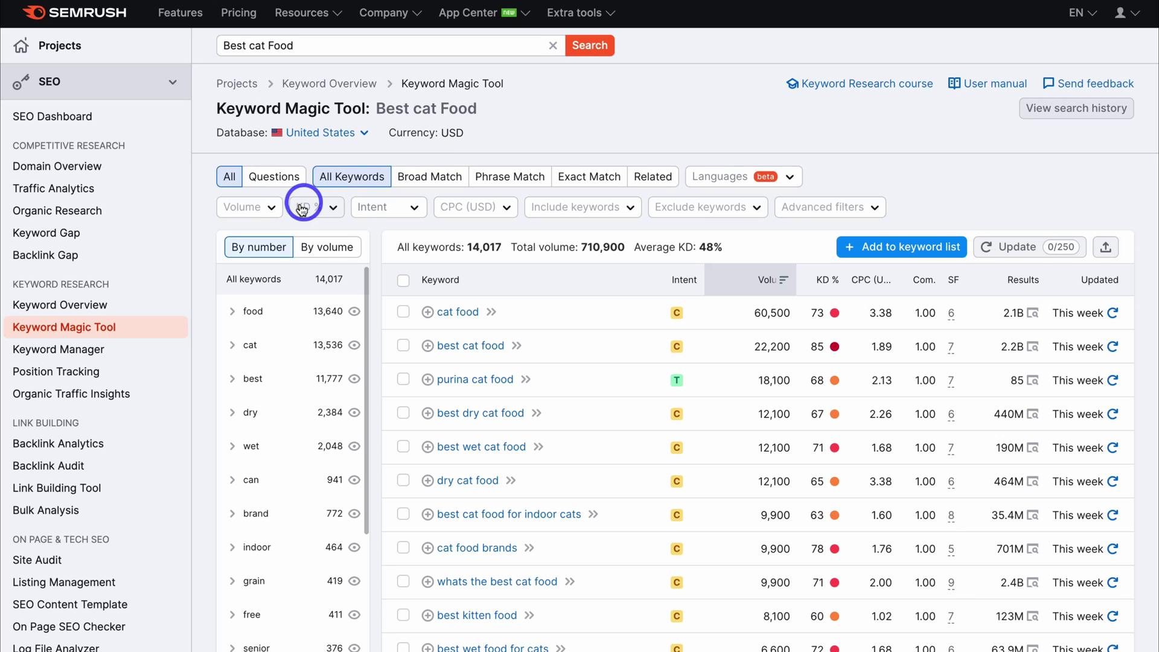
Filter the keyword suggestions to a custom keyword difficulty range of 0 to 29%
click(335, 208)
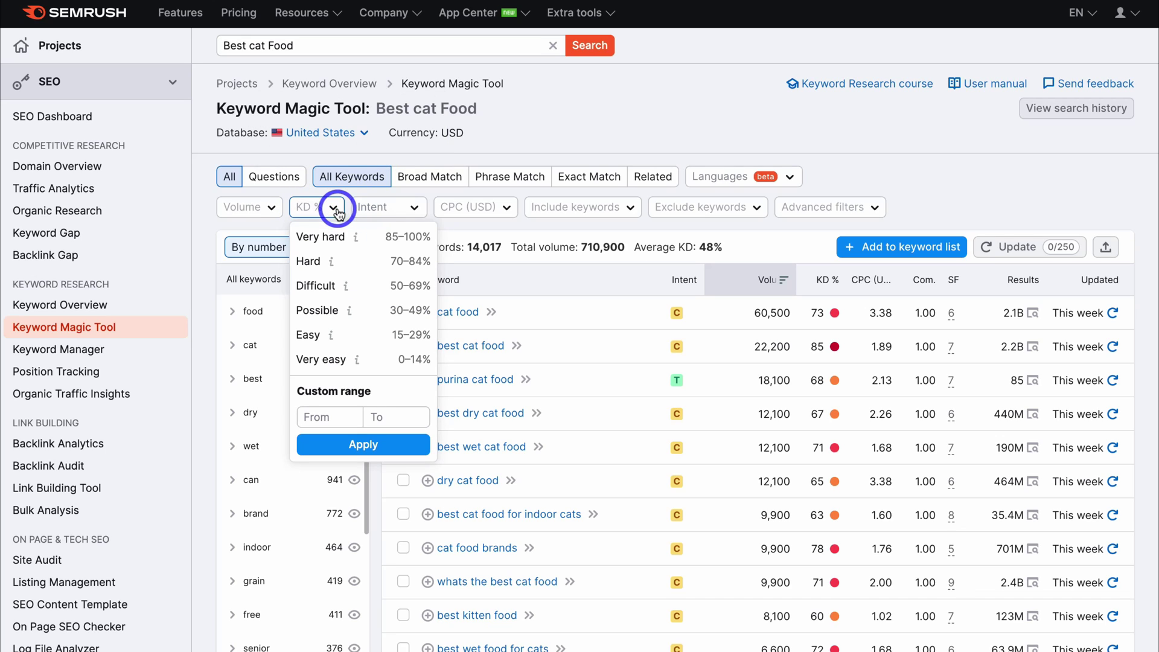
mouse_move(330, 338)
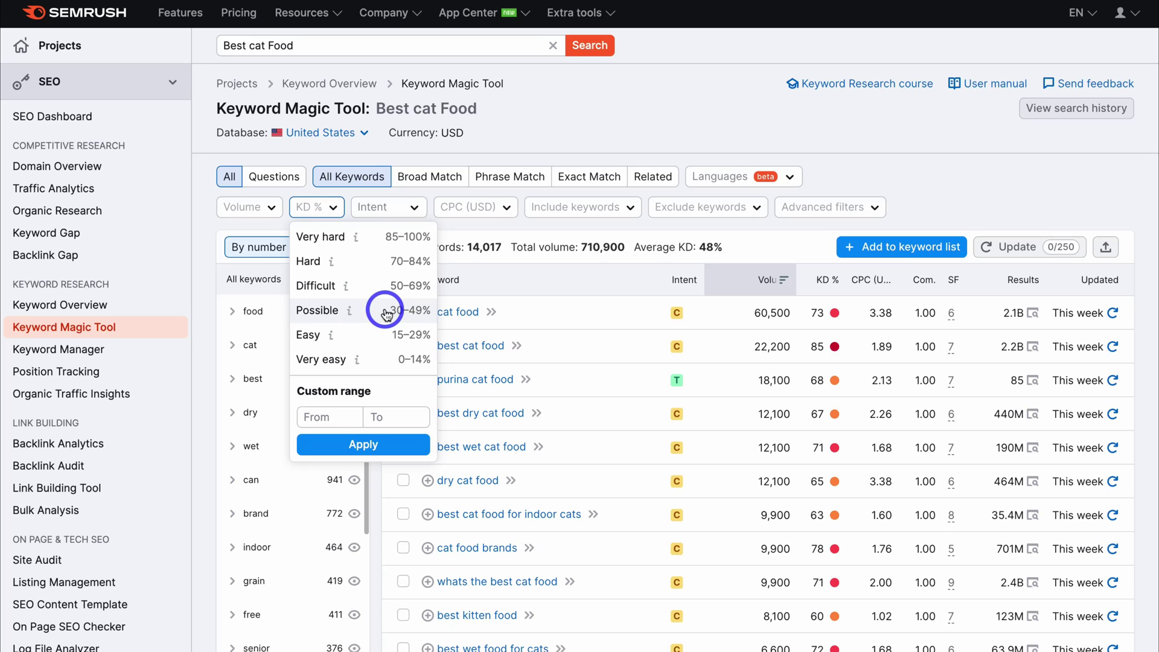
click(314, 416)
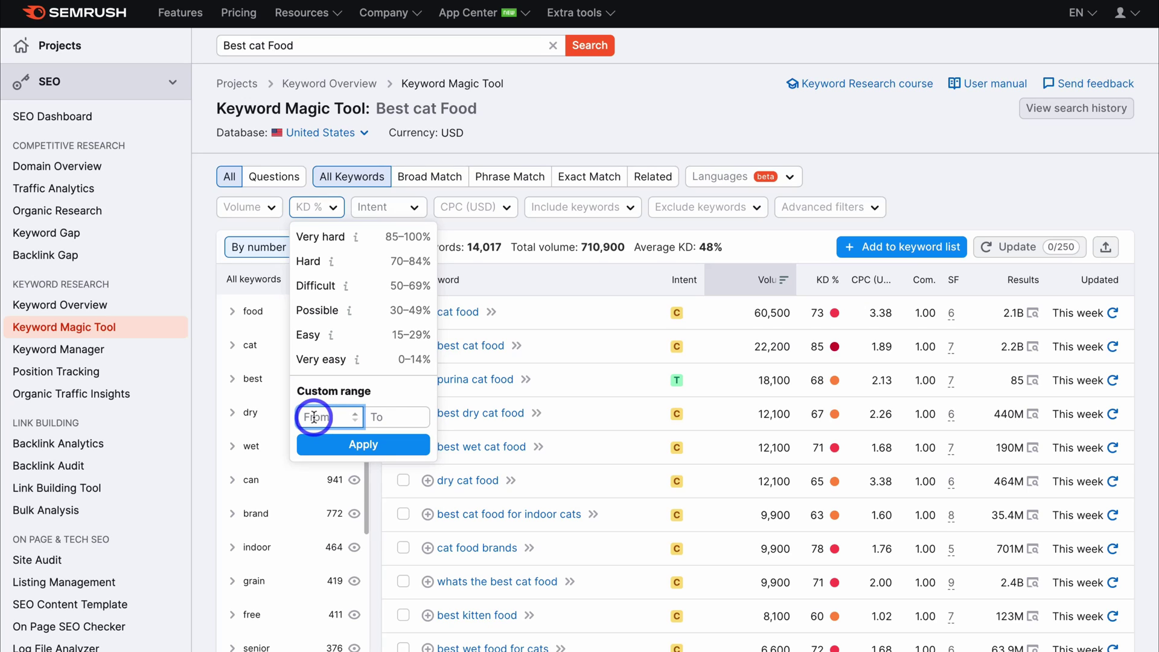
text(0)
click(388, 418)
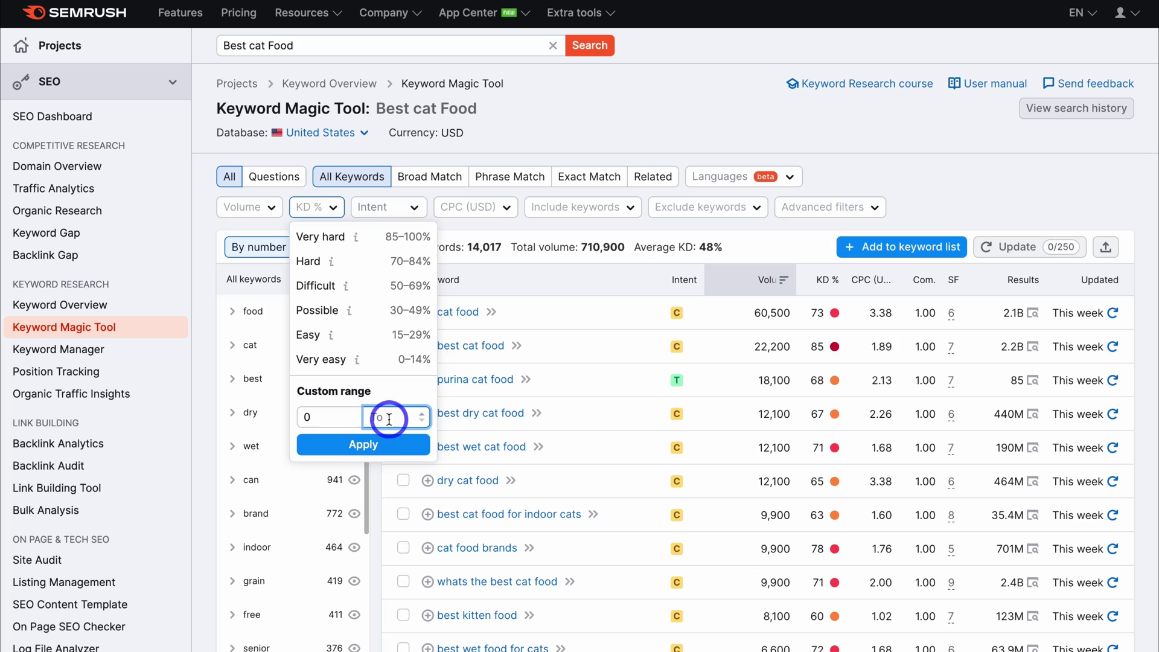
text(29)
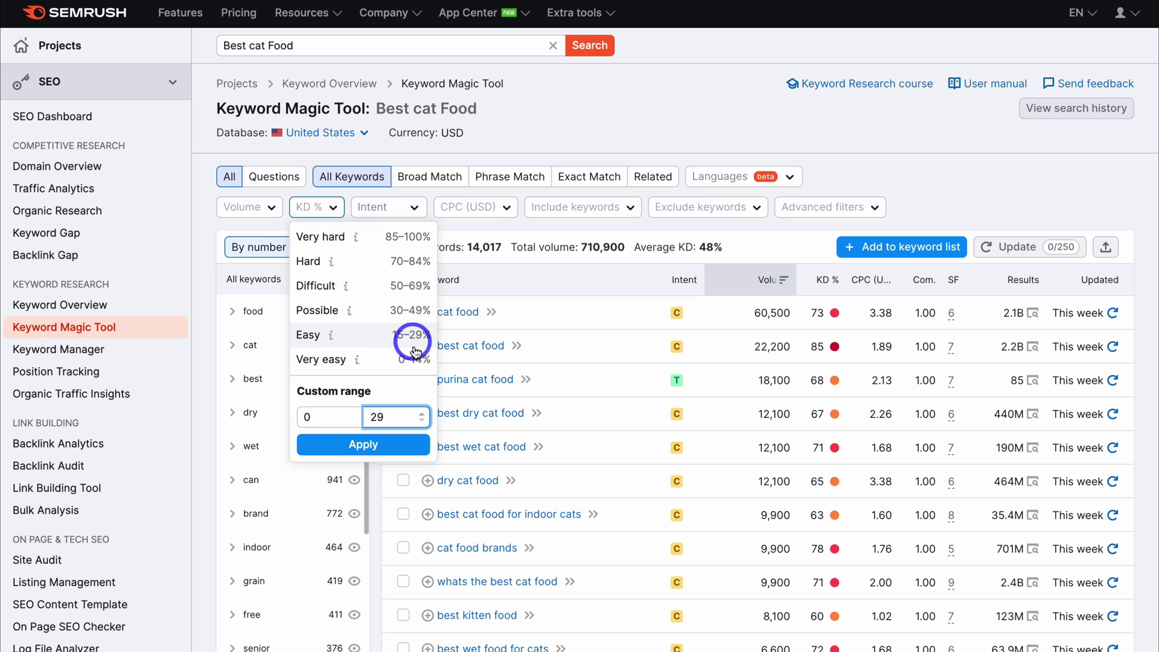
click(395, 444)
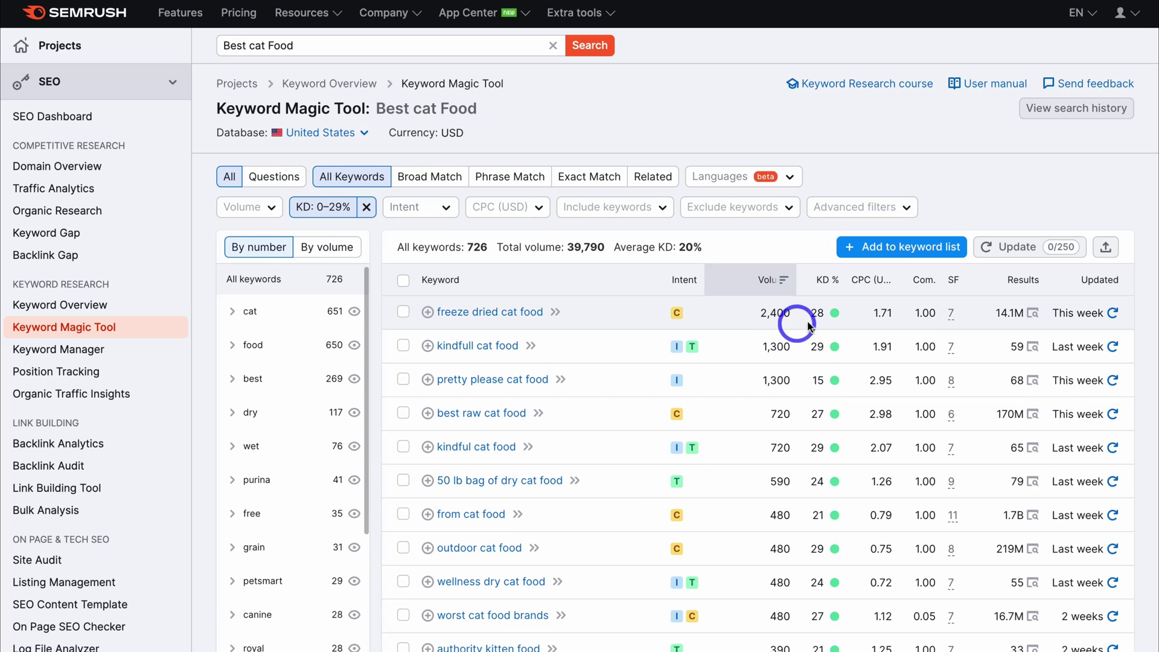
Examine the filtered keyword list for search volume, keyword difficulty and the intent labels of individual keywords
scroll(849, 313, down, 1)
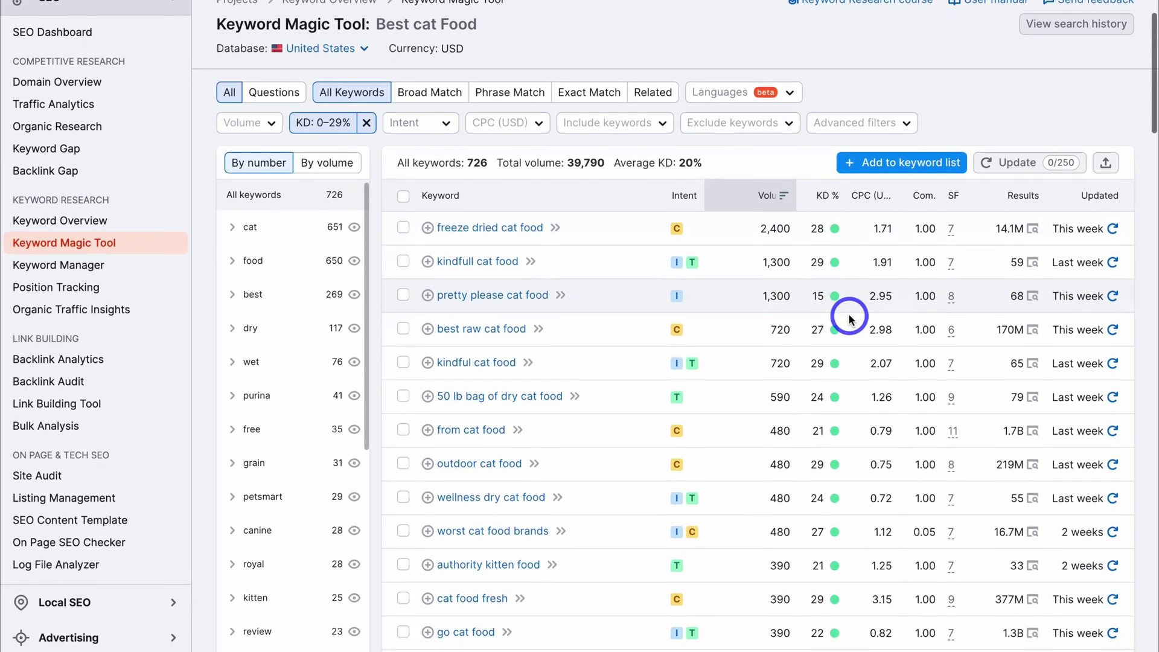
scroll(849, 319, down, 1)
scroll(849, 318, down, 2)
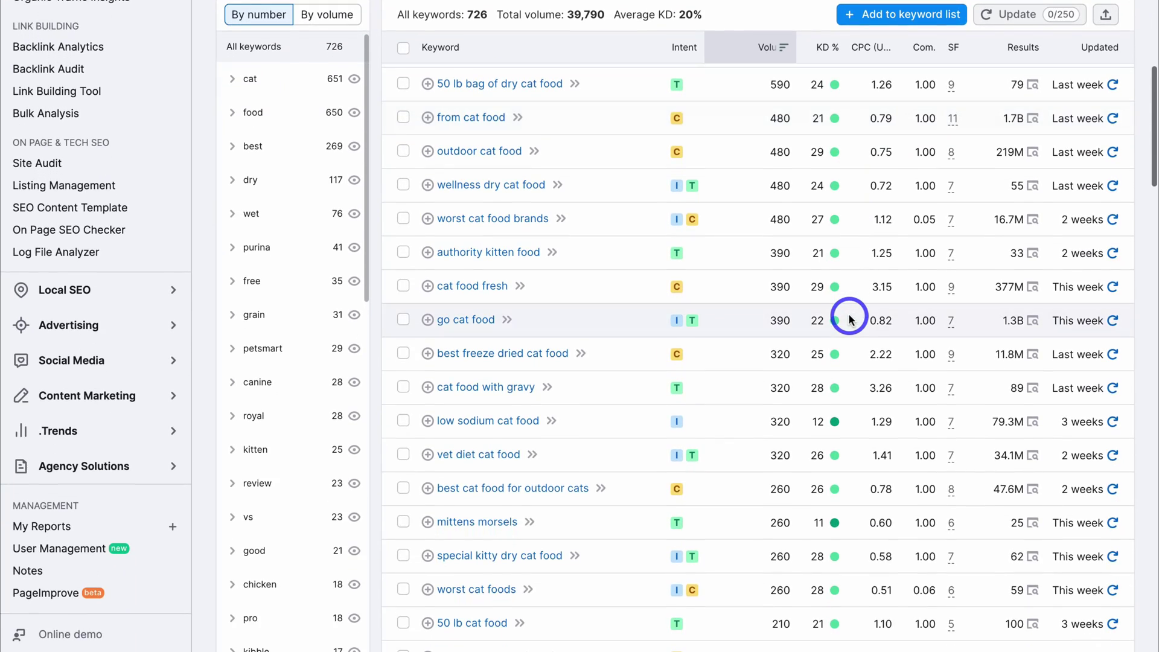
scroll(849, 319, down, 2)
scroll(849, 319, up, 6)
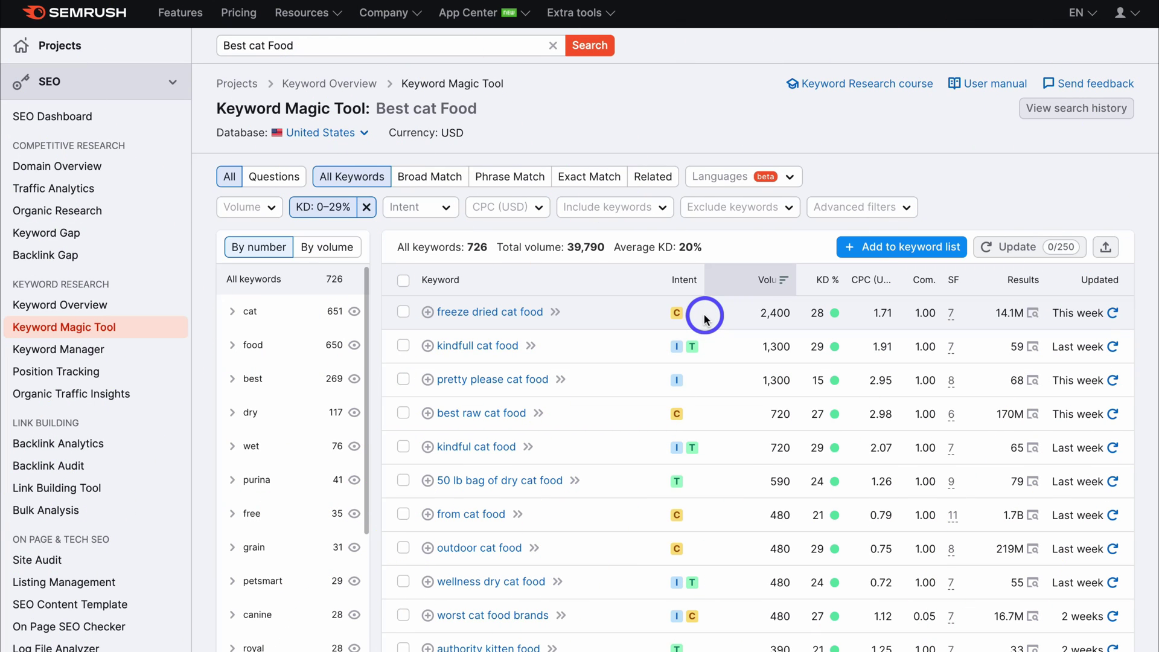
mouse_move(678, 316)
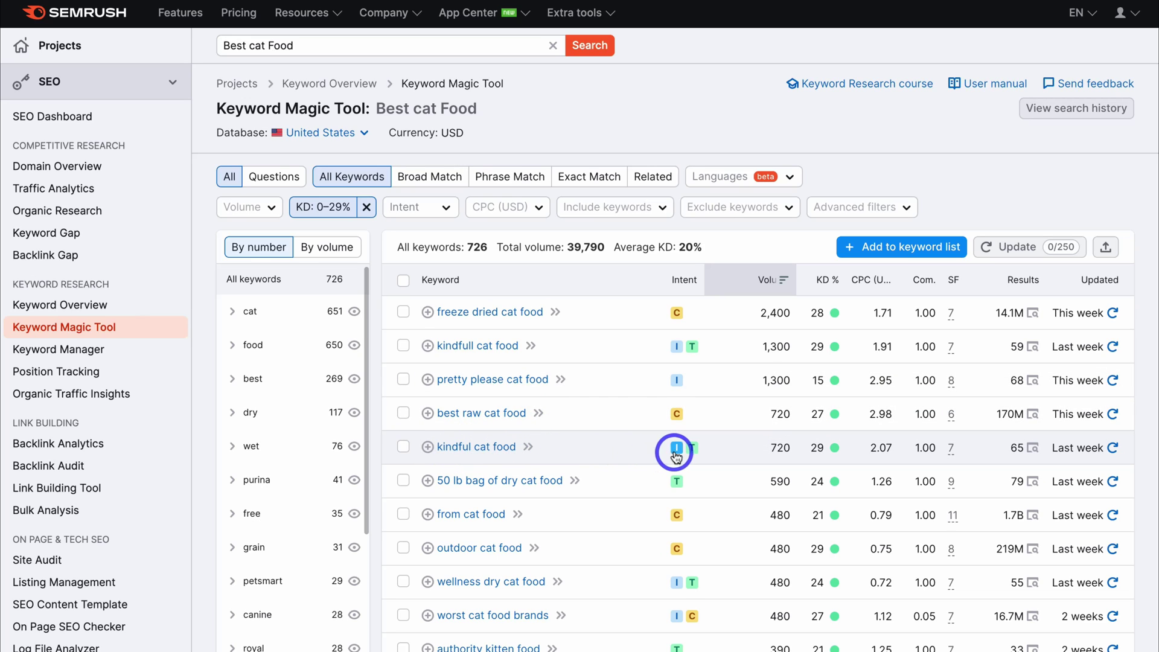
mouse_move(677, 451)
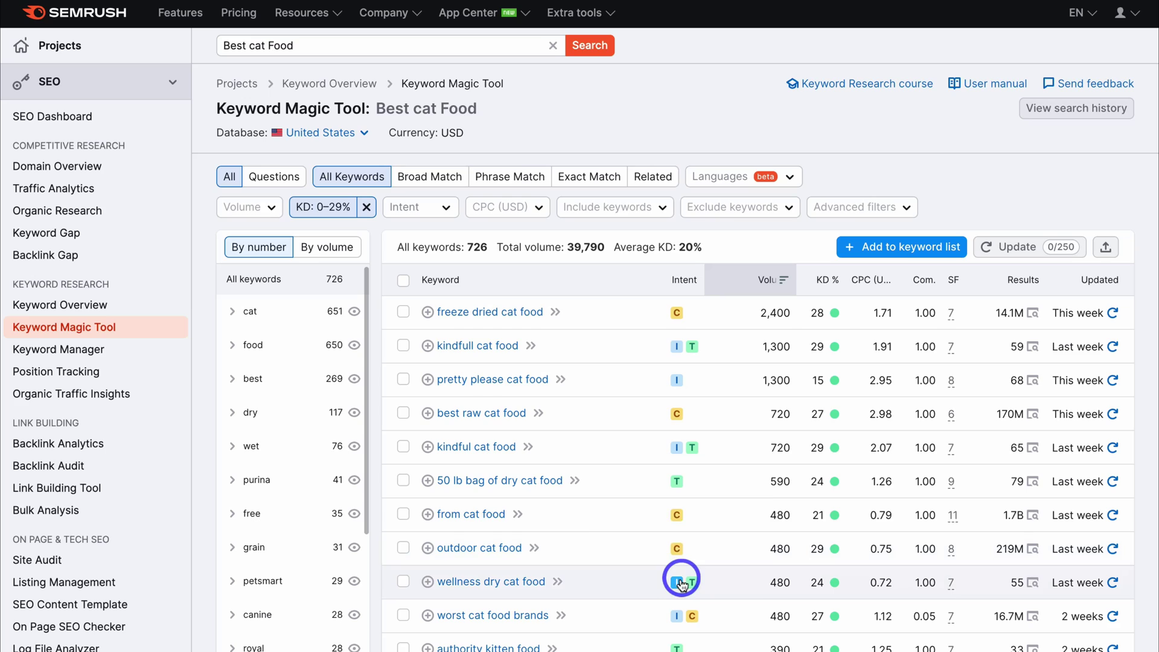
mouse_move(678, 586)
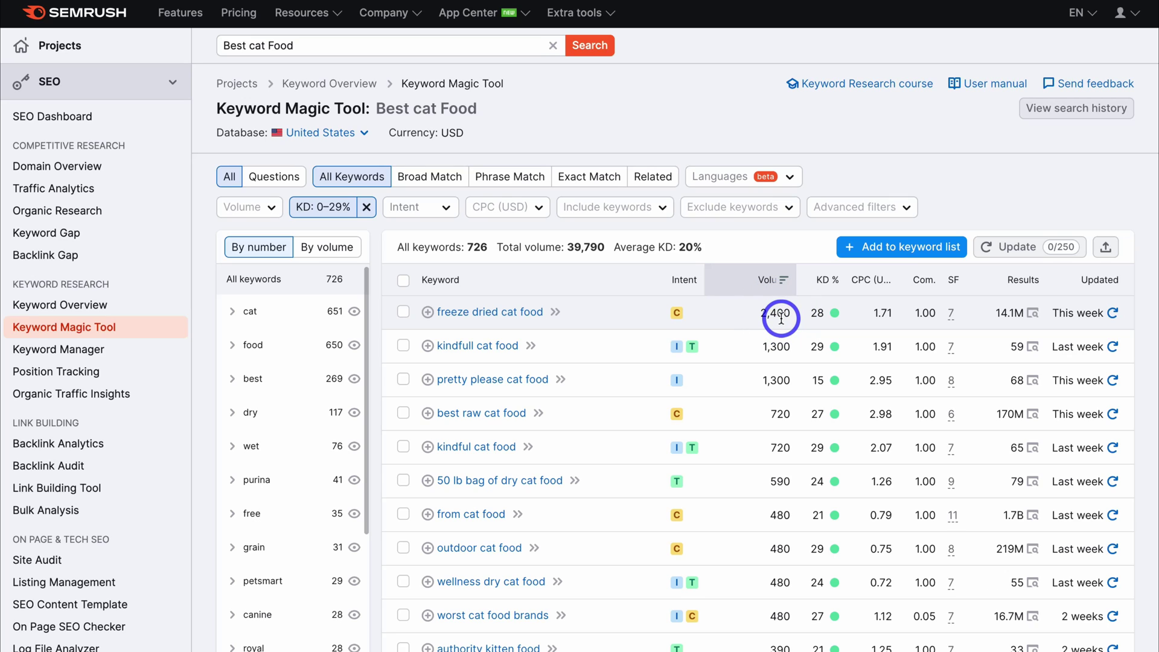
View the quick details of "freeze dried cat food", examine its SERP analysis of ranking pages, and close them
click(555, 313)
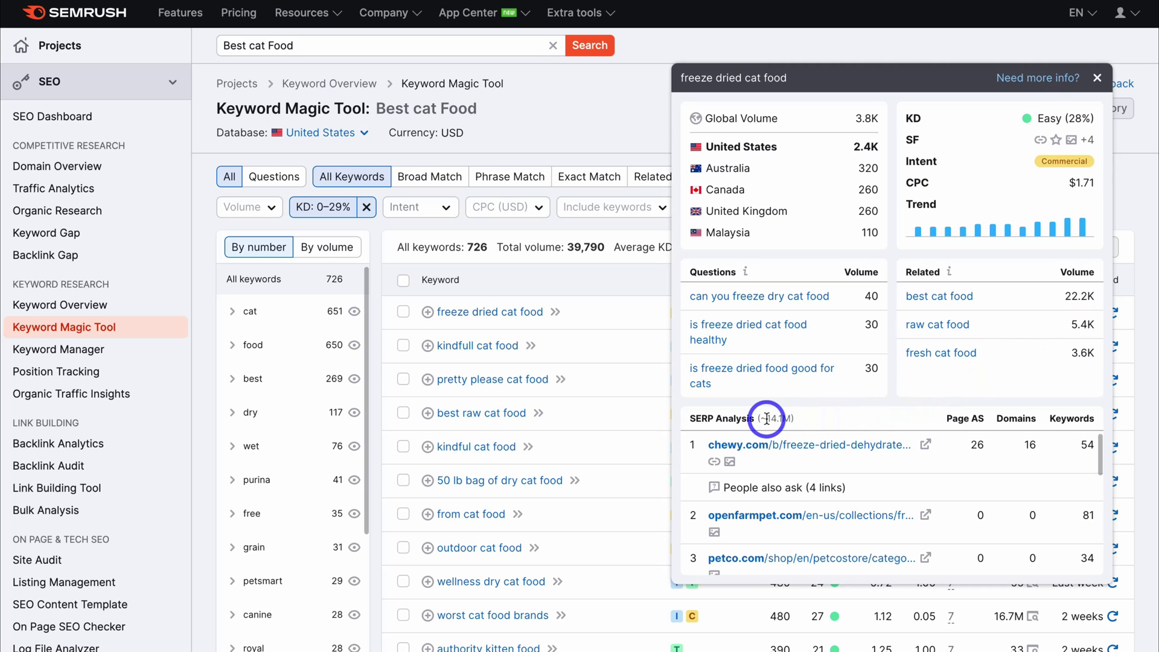
scroll(781, 477, down, 3)
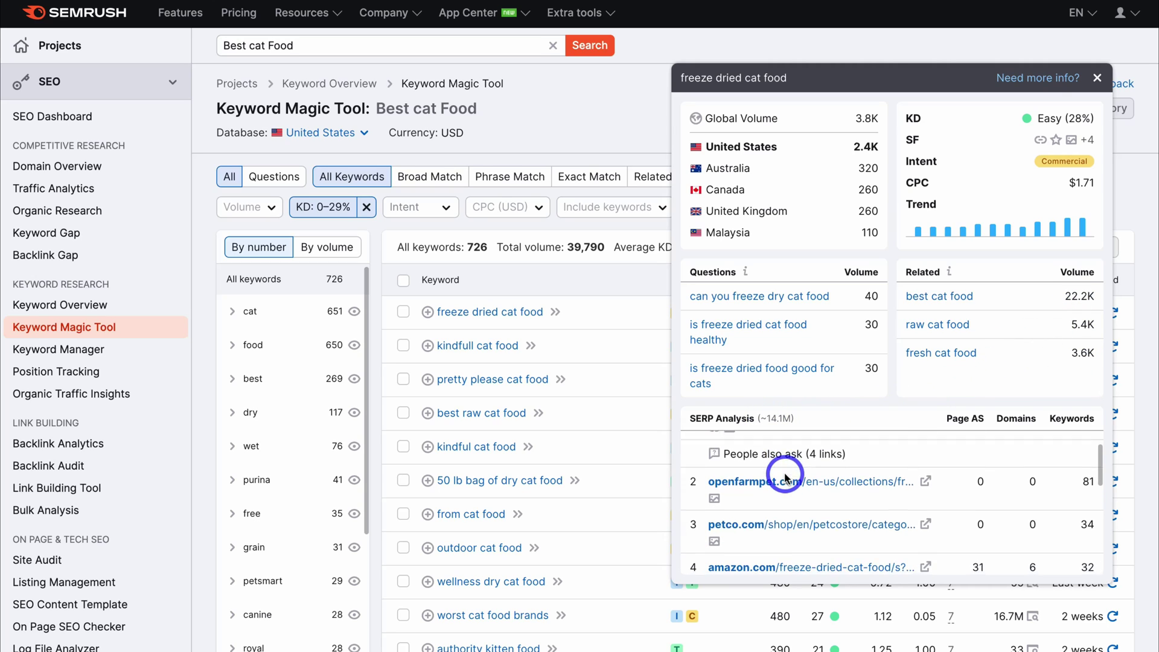
scroll(785, 477, up, 5)
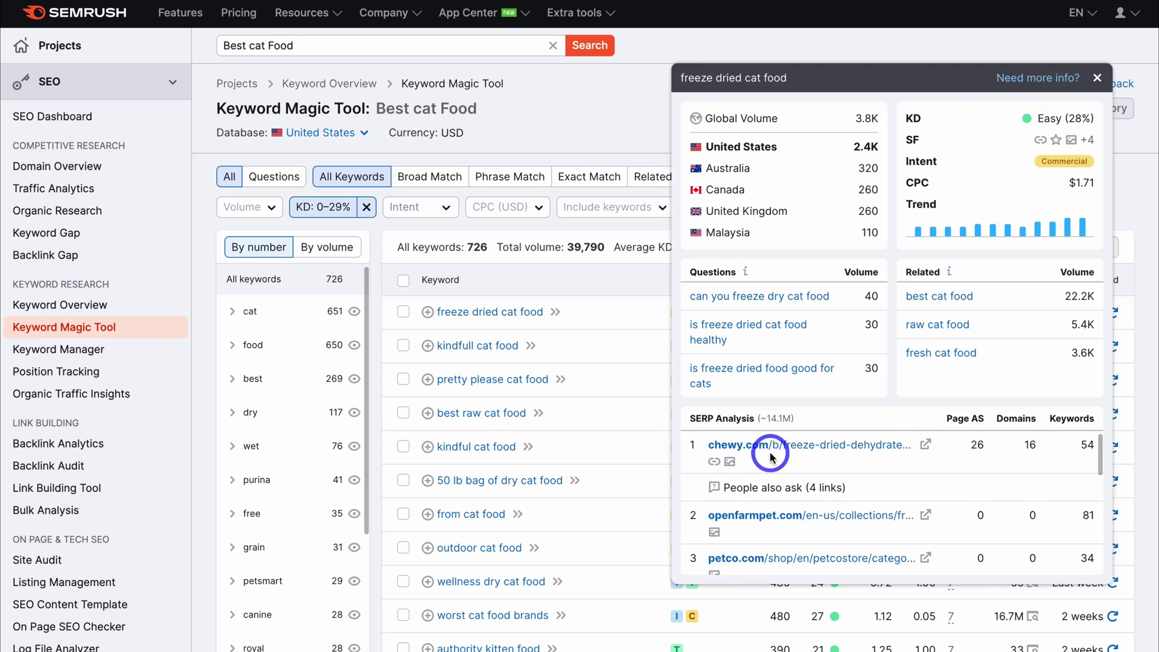
scroll(803, 467, down, 1)
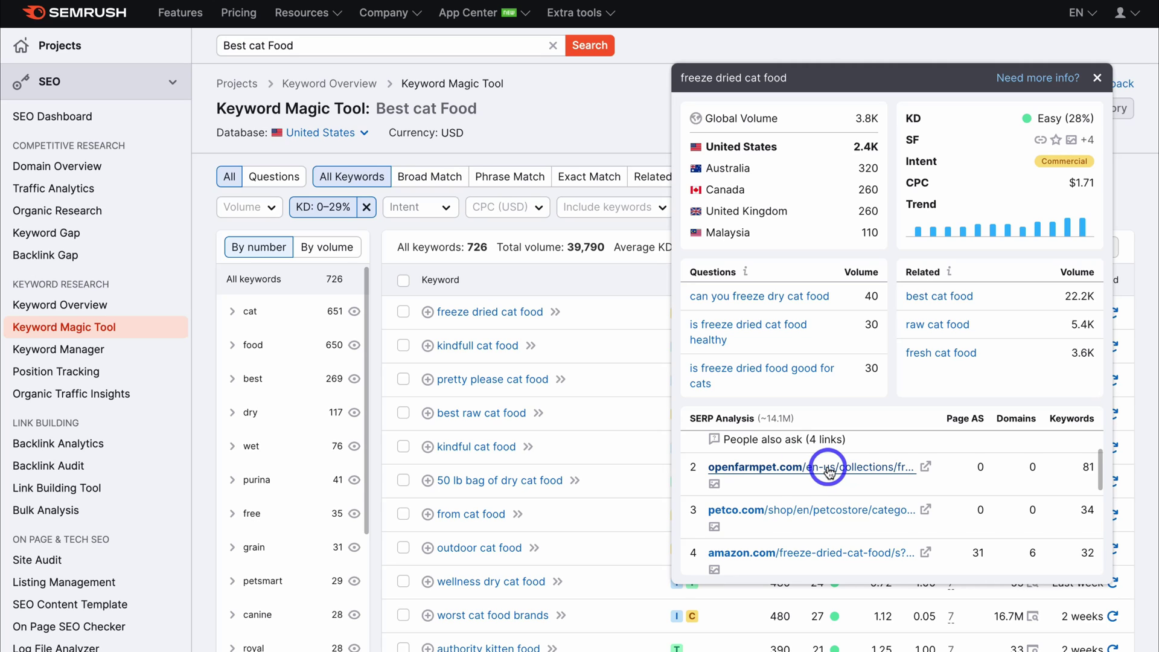
scroll(827, 472, down, 1)
scroll(824, 470, up, 2)
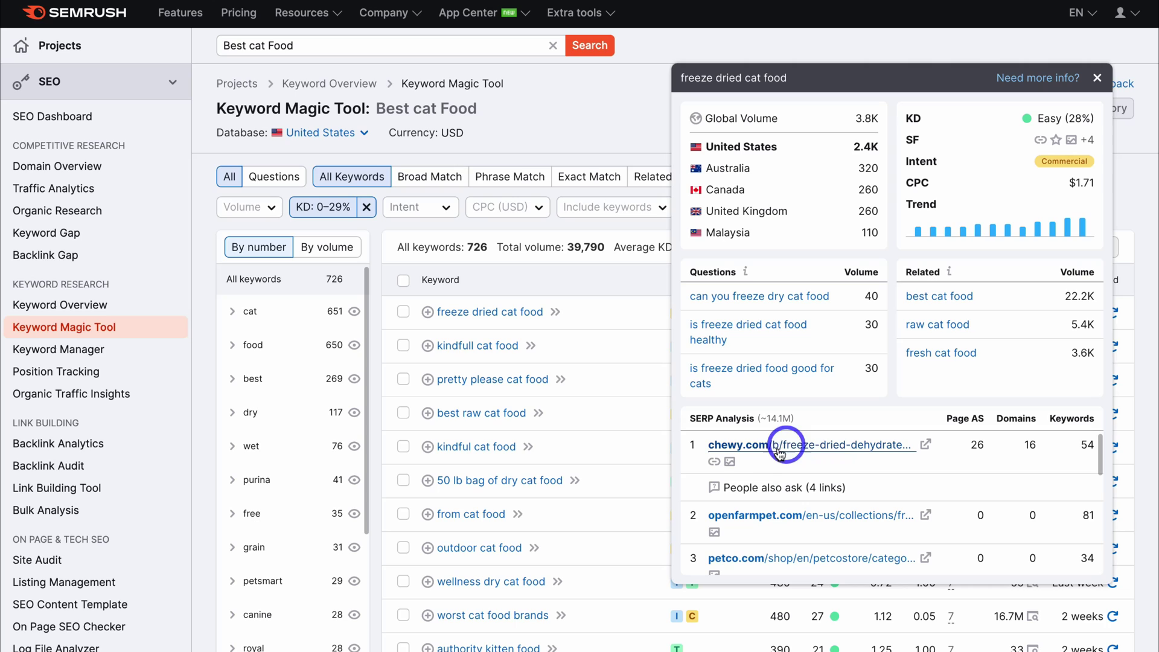
scroll(812, 465, down, 2)
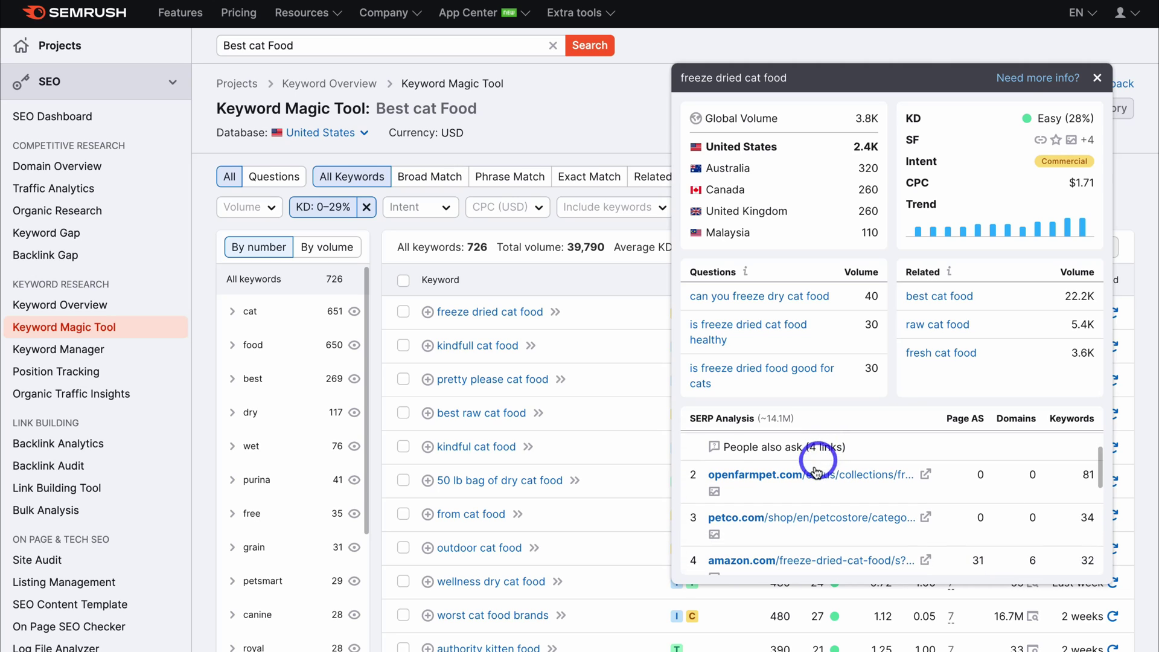
scroll(840, 474, up, 2)
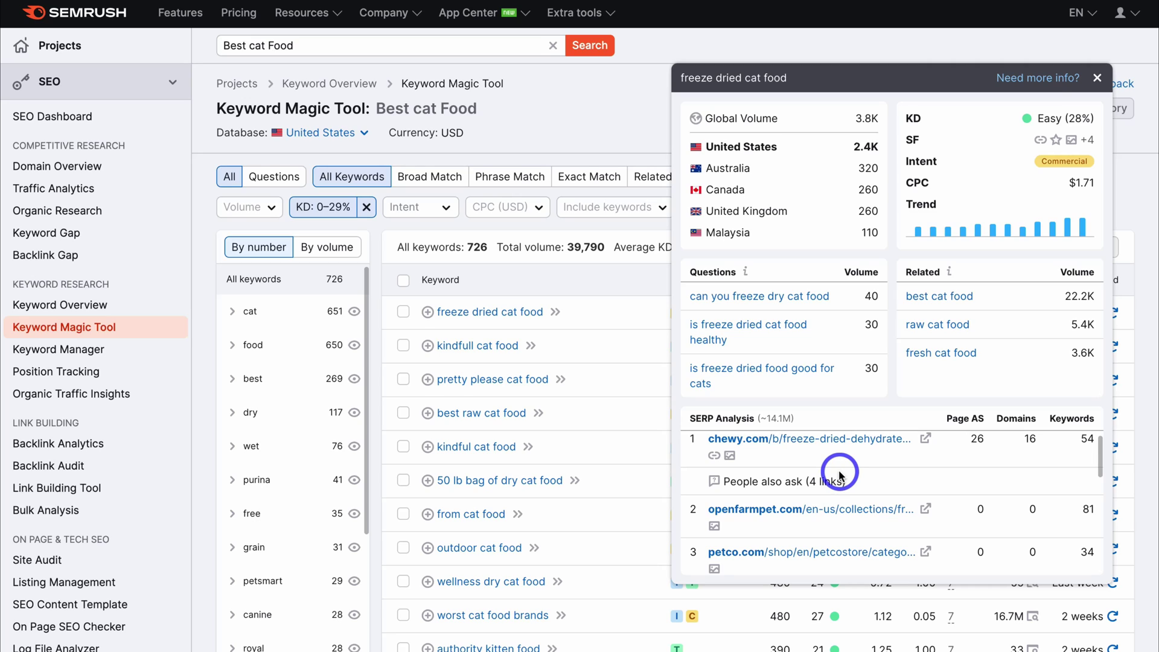
click(613, 132)
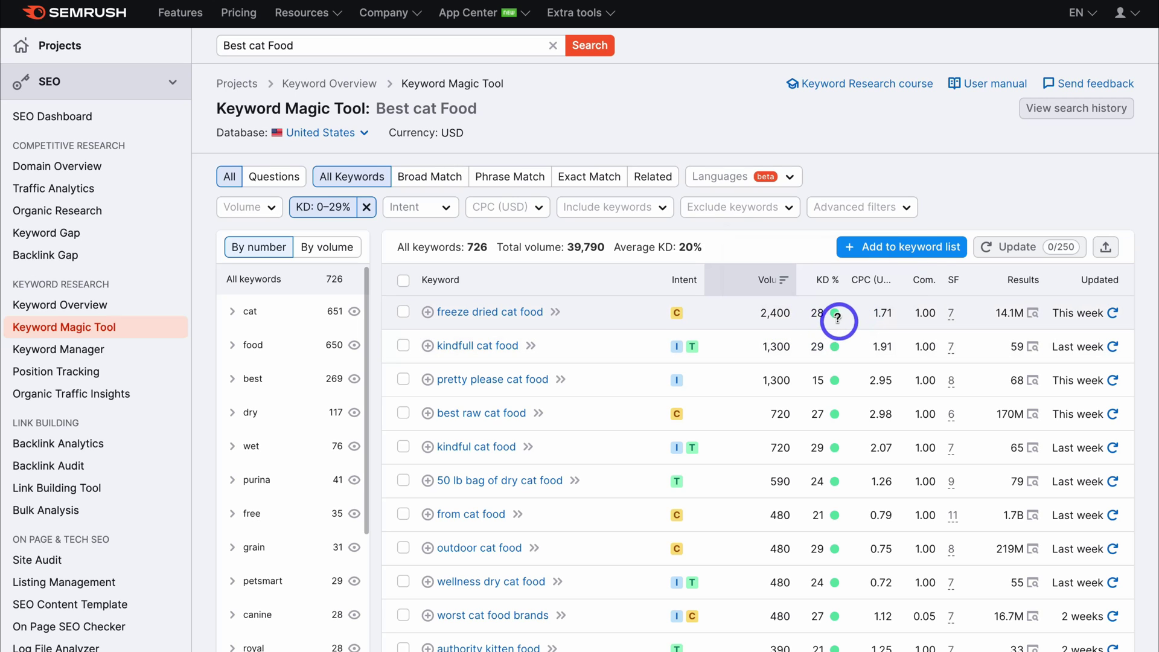
Narrow the keyword suggestions to broad match variations of the seed keyword
click(431, 177)
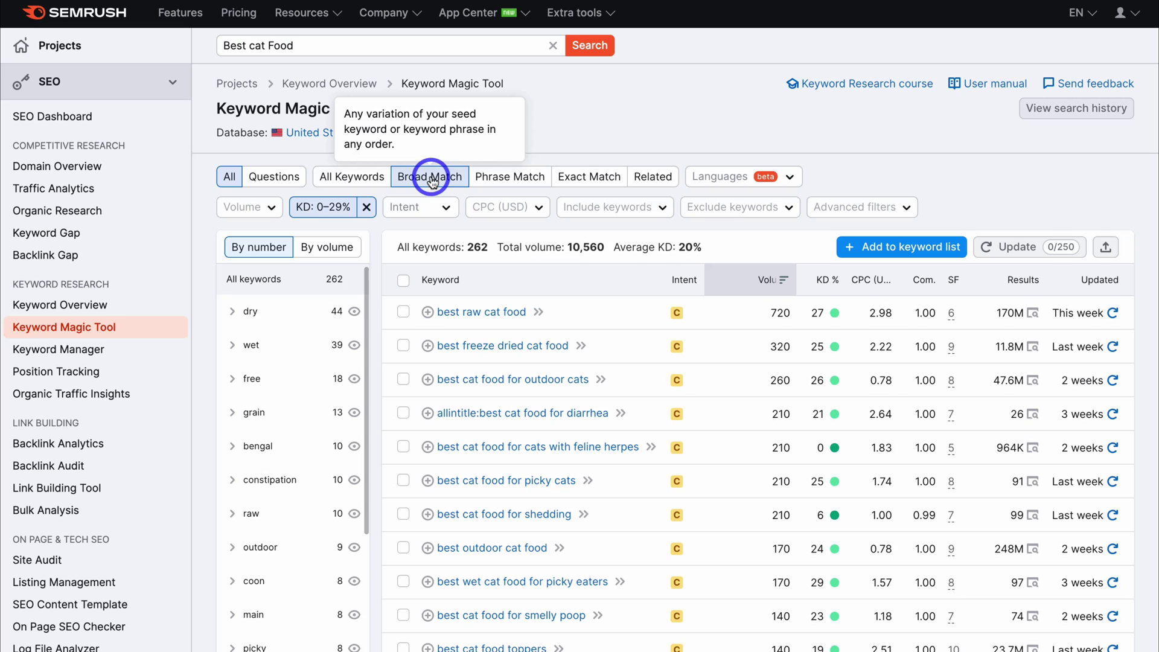
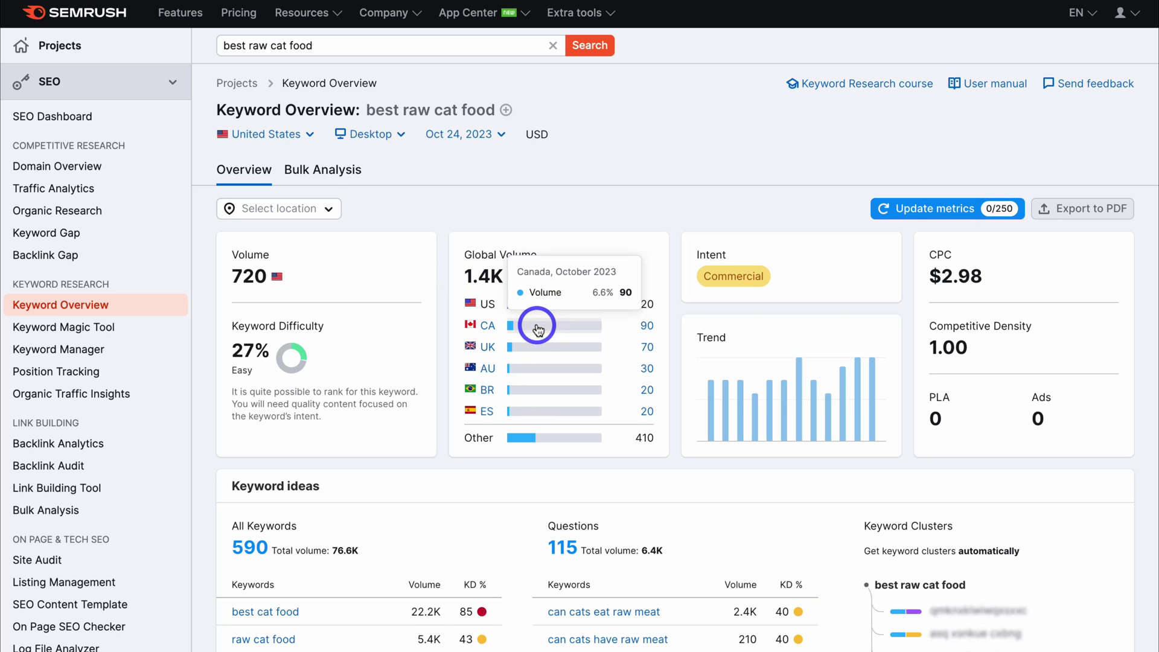
Review the keyword overview of "best raw cat food", including global volume, intent, keyword ideas and SERP analysis
mouse_move(540, 350)
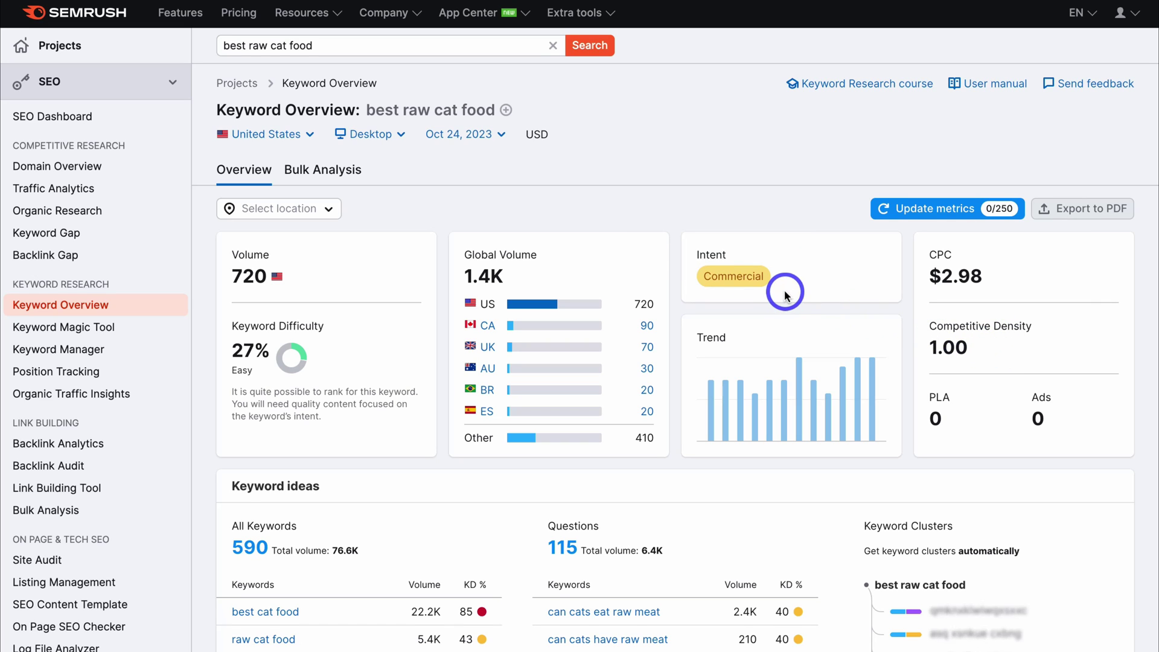
scroll(781, 288, down, 1)
scroll(753, 329, down, 1)
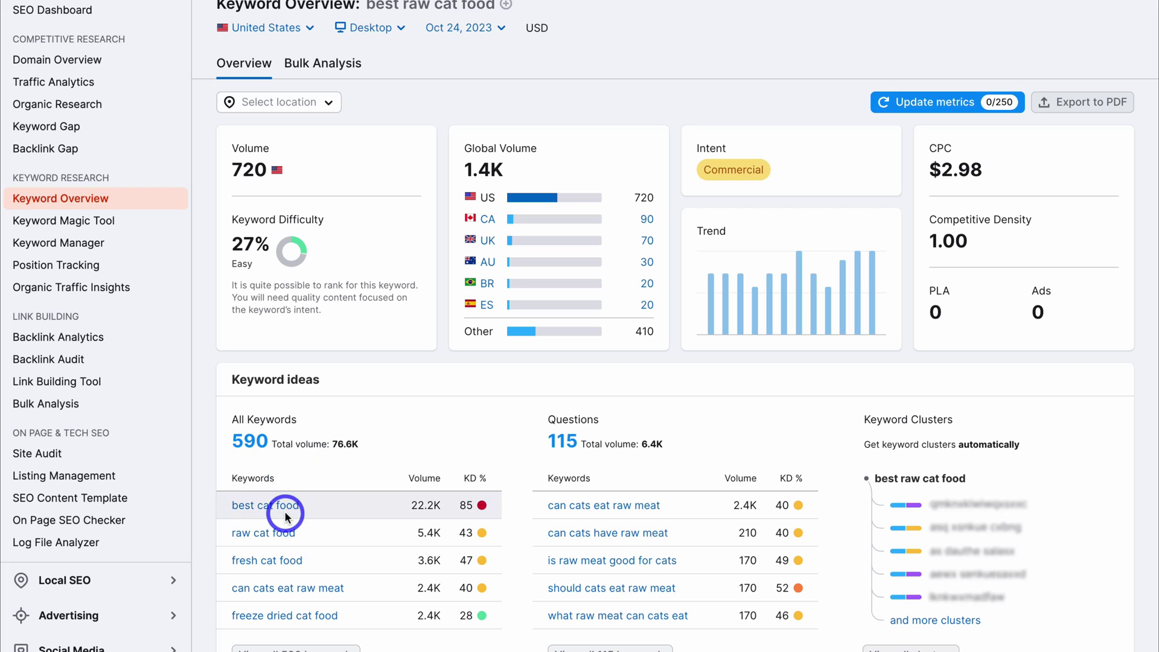
scroll(285, 514, down, 1)
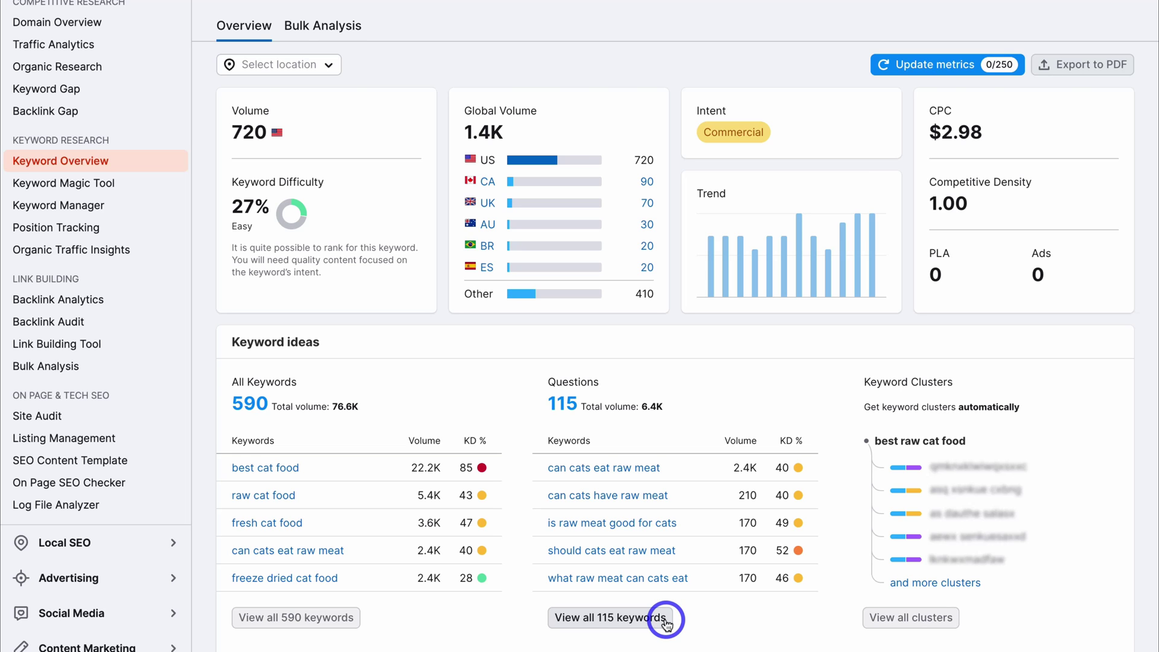
scroll(666, 621, down, 10)
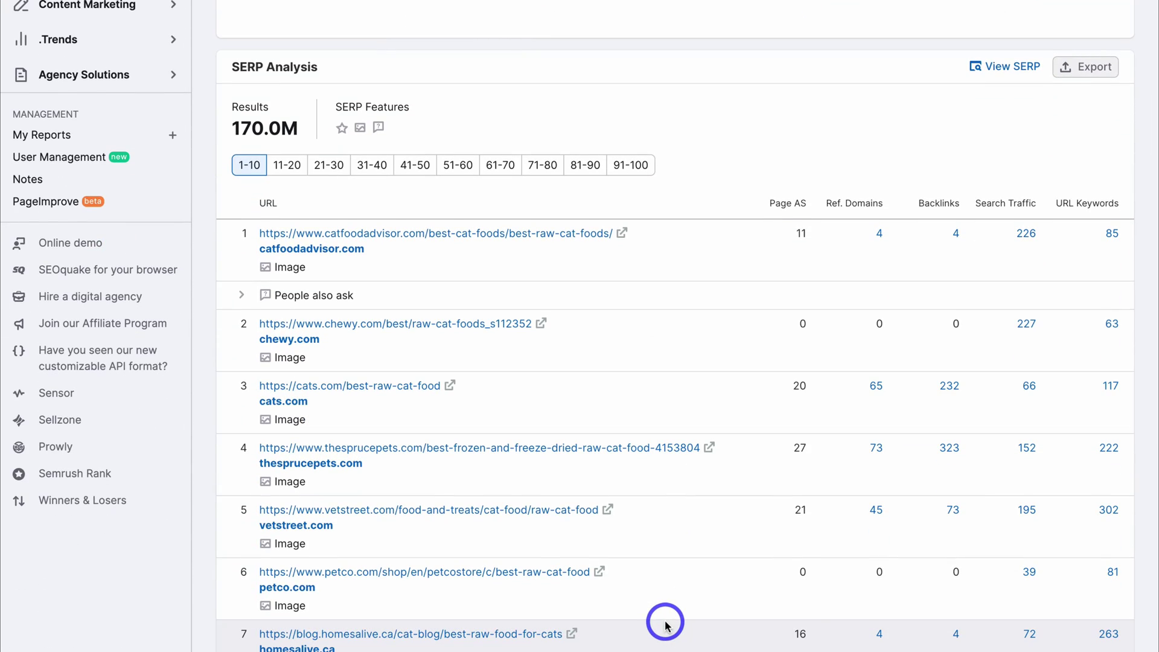
Return to the Keyword Magic Tool results and save "best raw cat food" to a new keyword list named "Raw Cat Food"
mouse_move(347, 105)
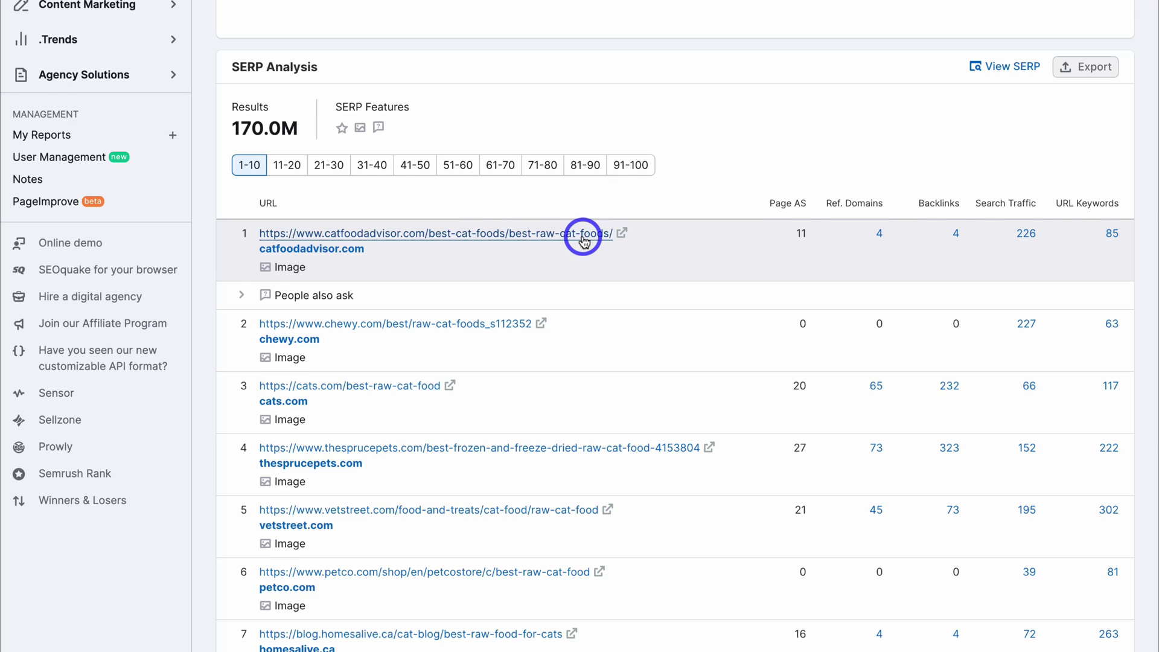
scroll(582, 239, up, 15)
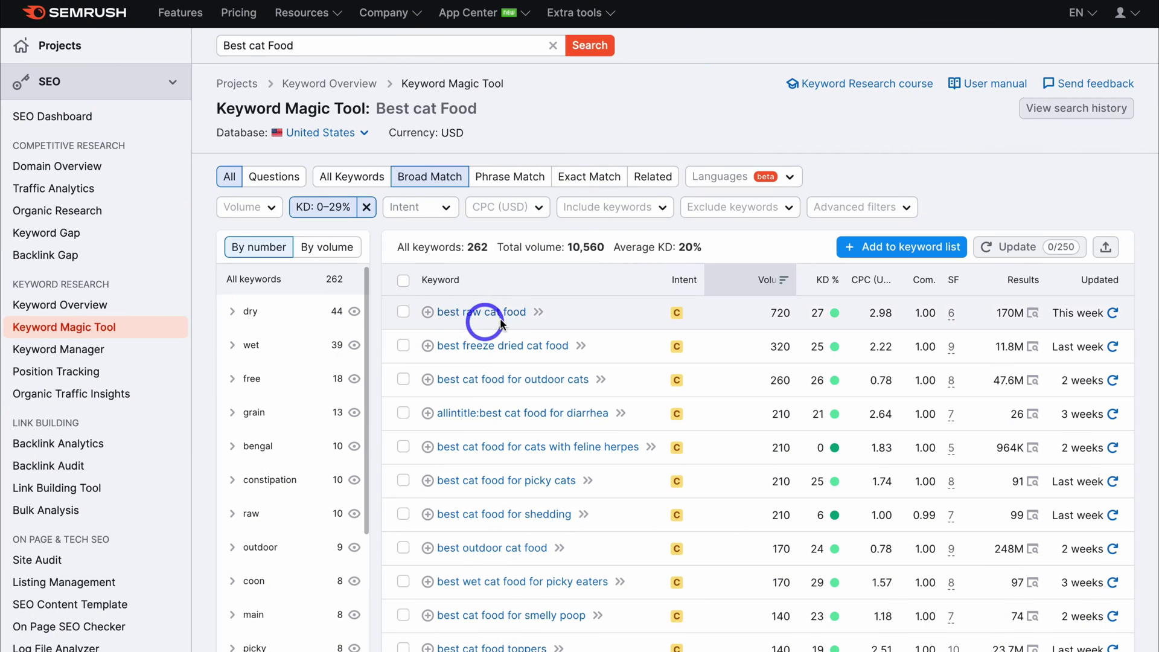
click(441, 313)
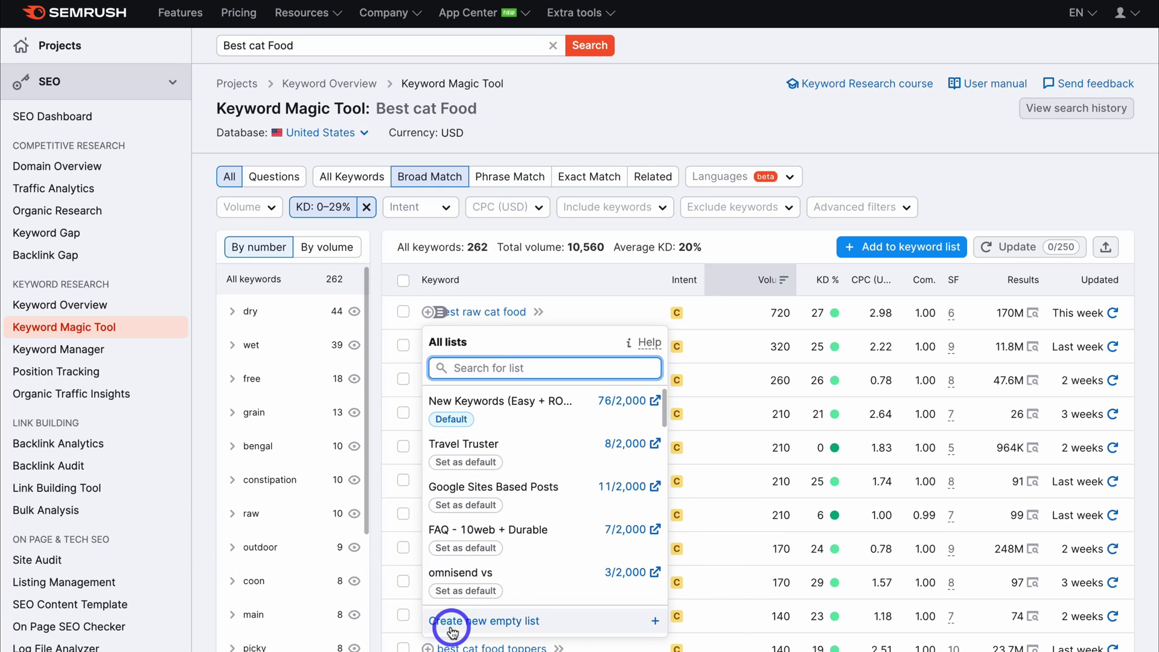
click(516, 625)
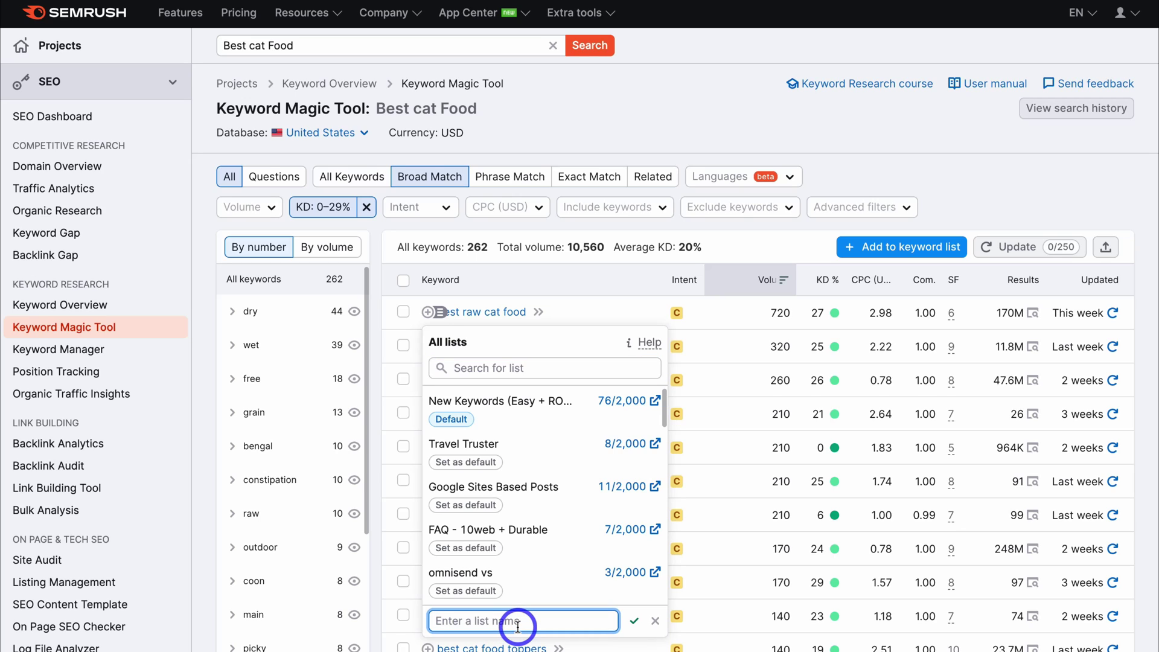
text(Raw Cat Food)
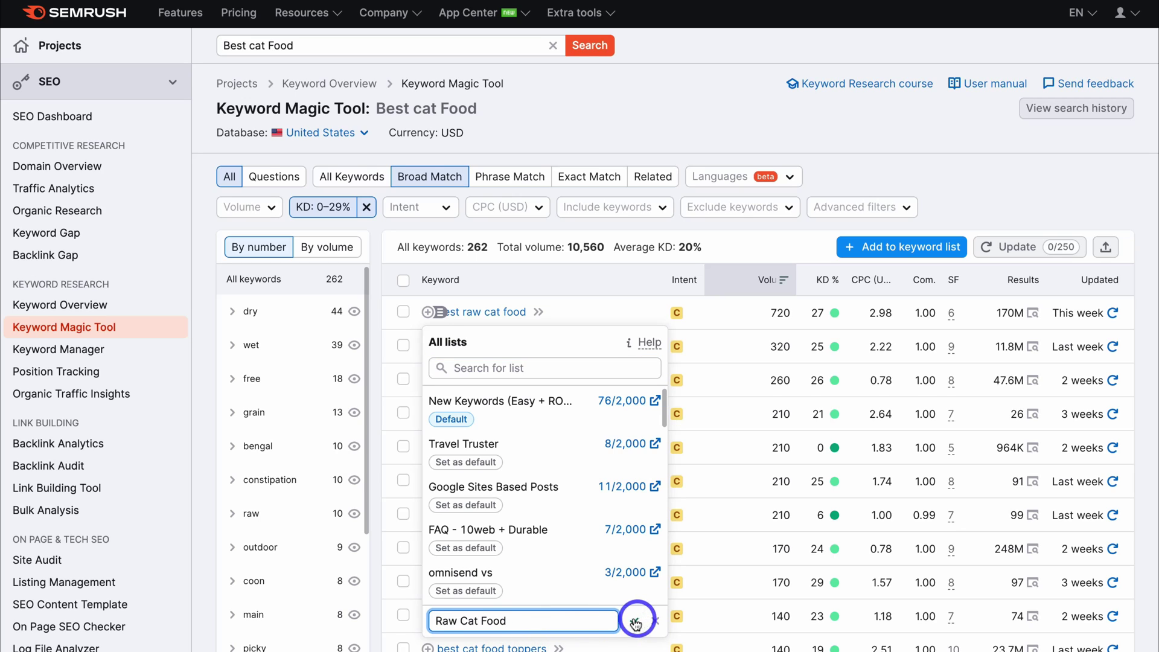
click(634, 622)
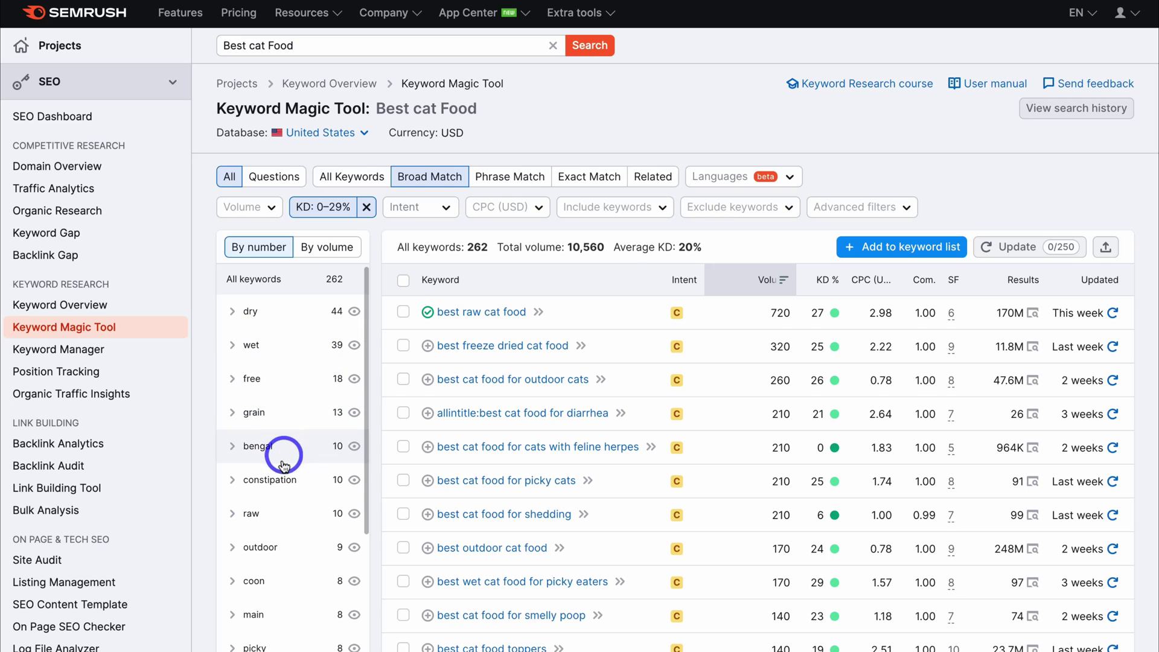
Add "best raw food diet for cats" from the "raw" keyword group to the list, and return to the ungrouped results
click(295, 519)
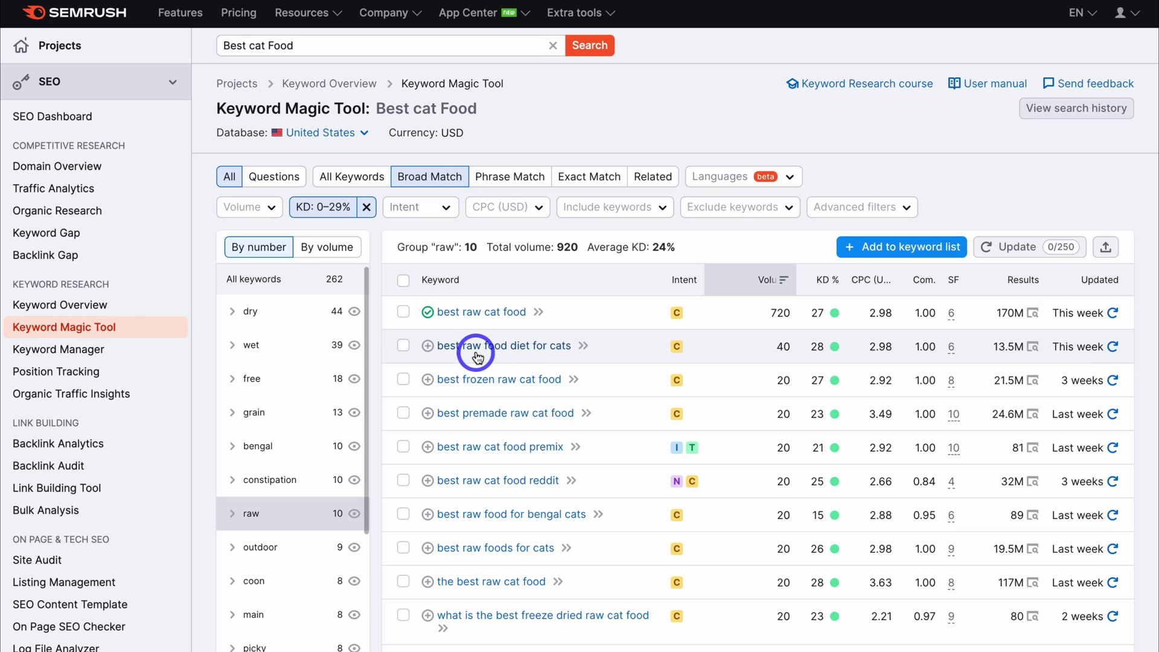
click(427, 347)
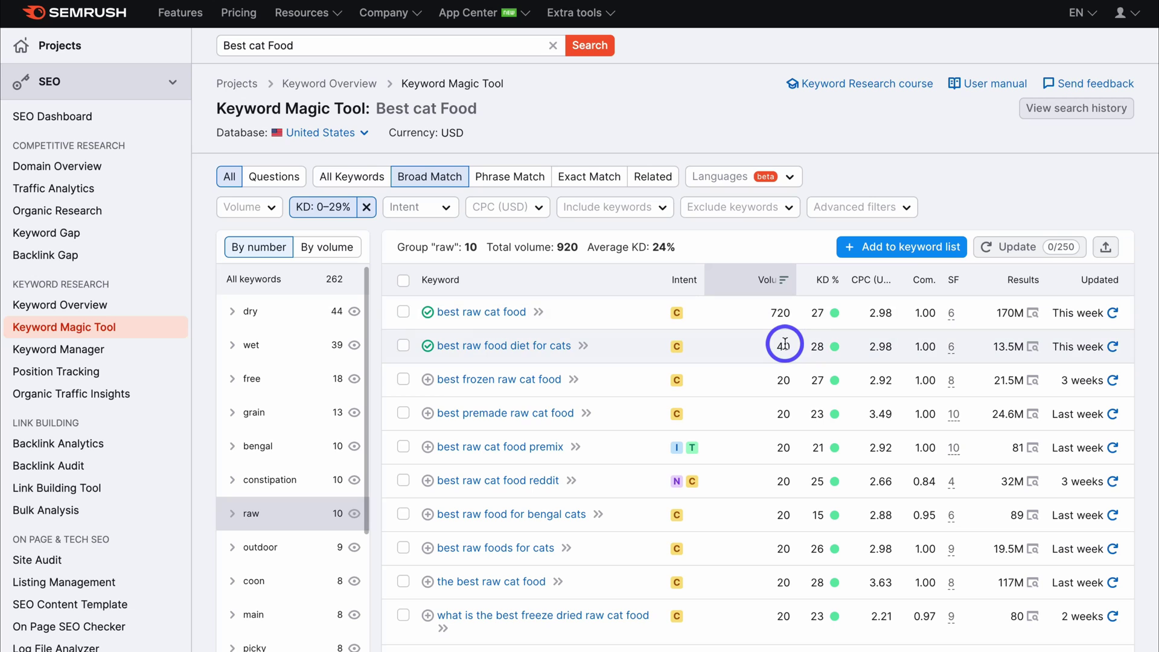
click(264, 281)
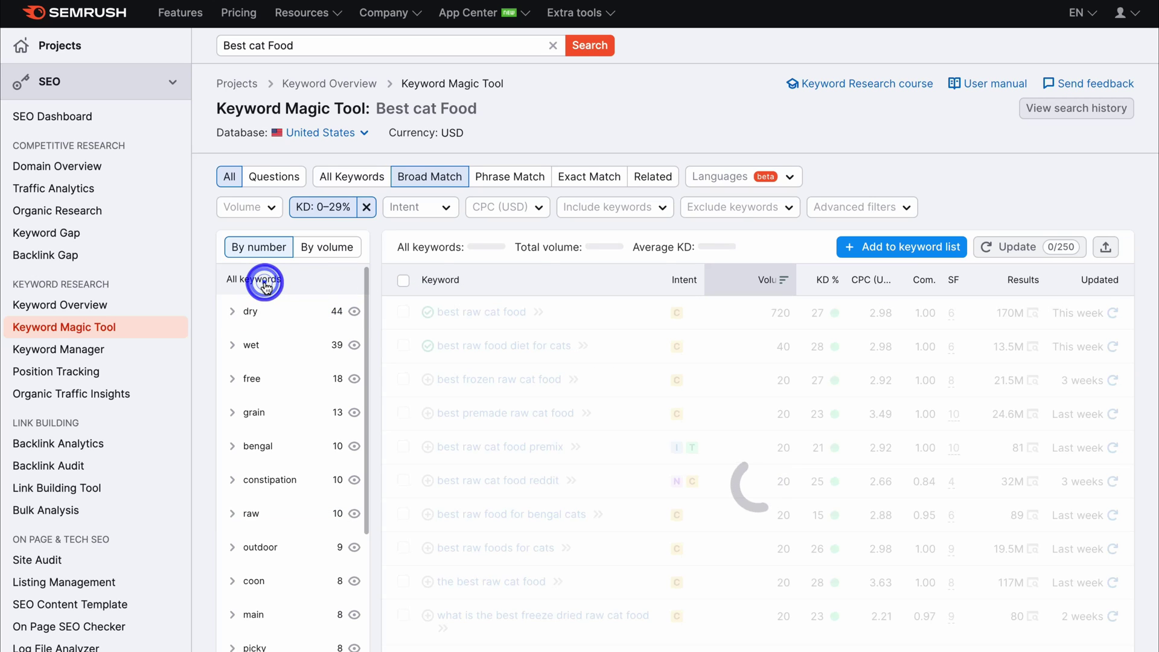
Widen the suggestions to all keyword match types and search for the new seed keyword "raw cat food"
click(340, 177)
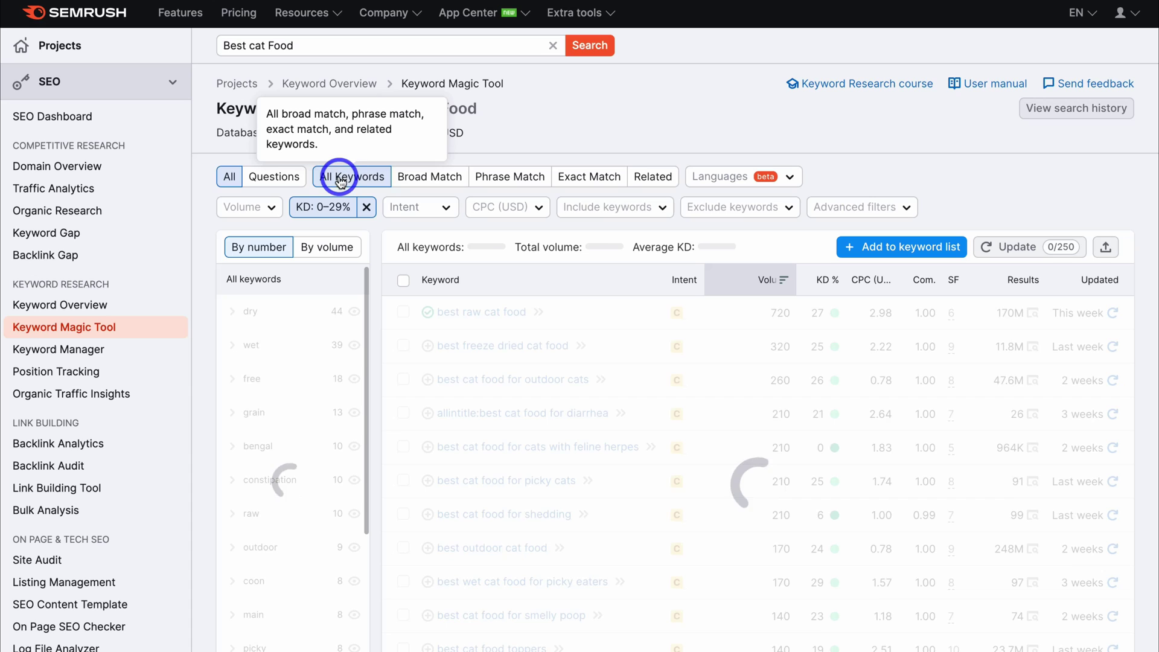
click(300, 48)
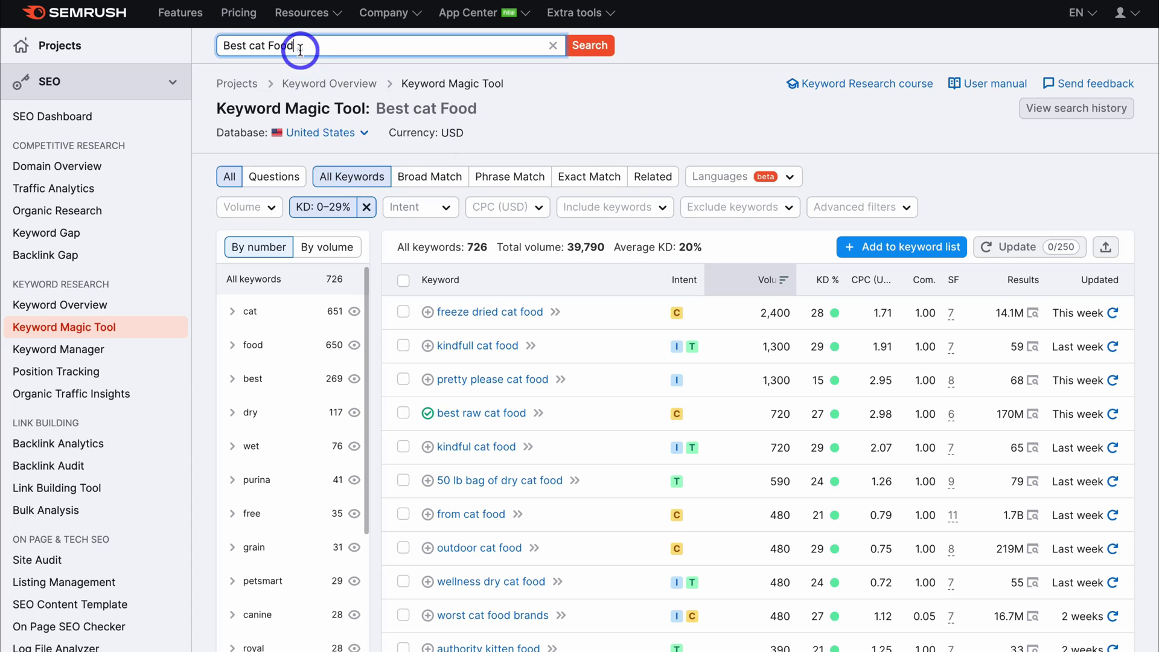
triple_click(247, 46)
text(raw cat food)
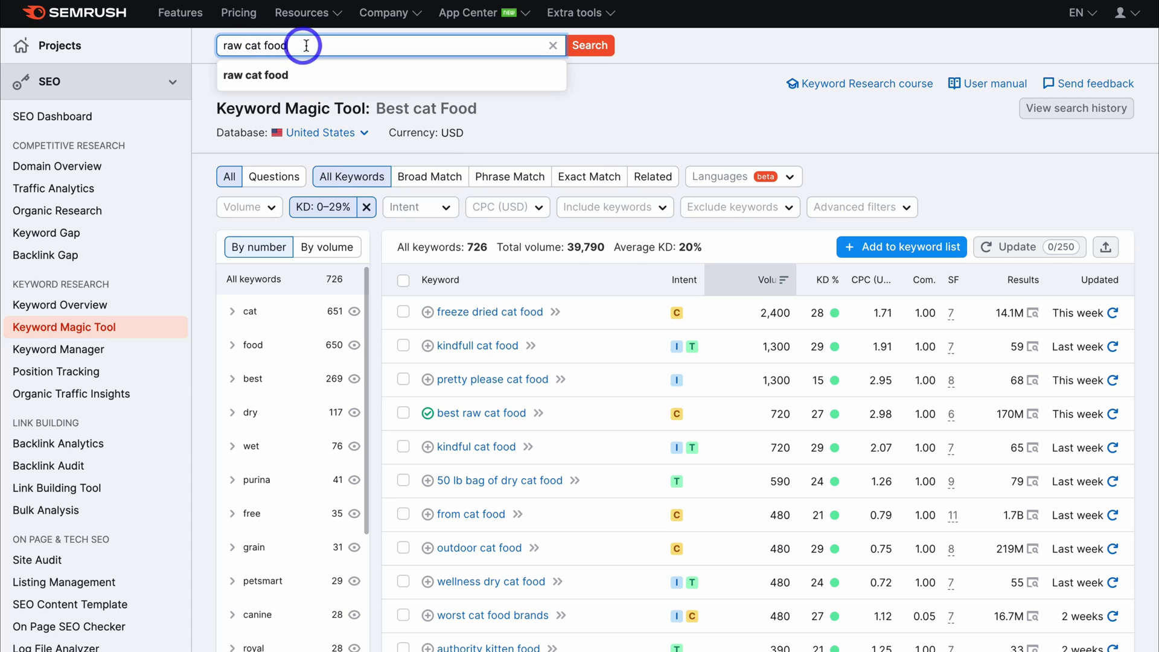
click(593, 48)
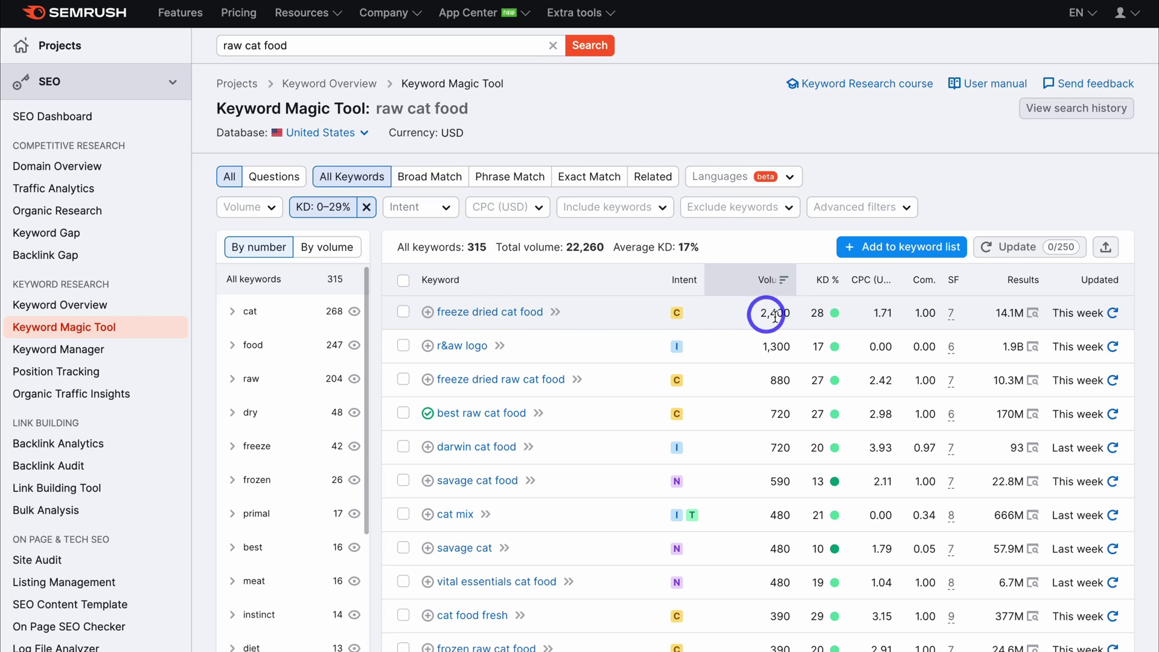
Add "freeze dried cat food", "freeze dried raw cat food" and "frozen raw cat food" to the Raw Cat Food list
mouse_move(822, 317)
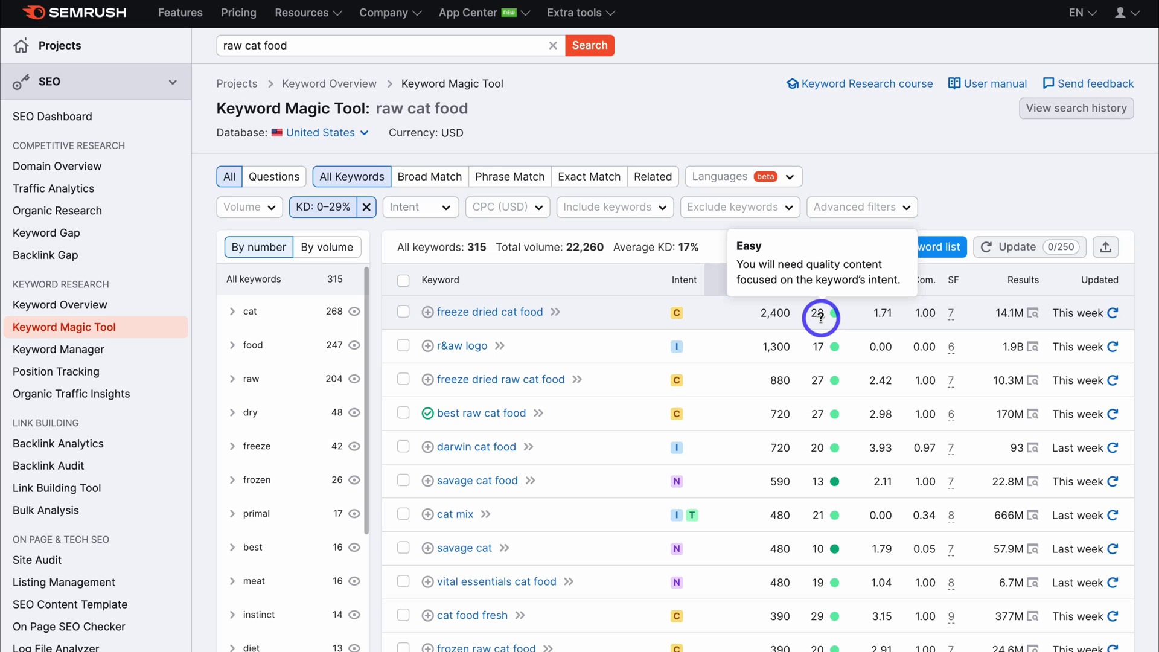
click(428, 313)
scroll(430, 317, down, 1)
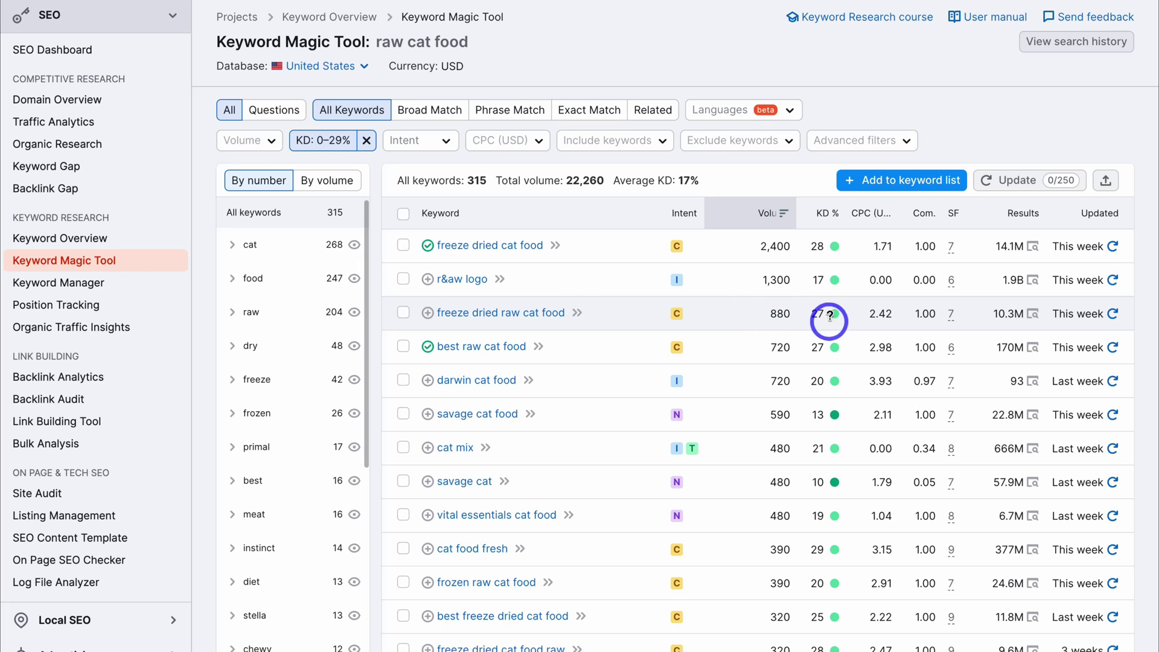
mouse_move(830, 316)
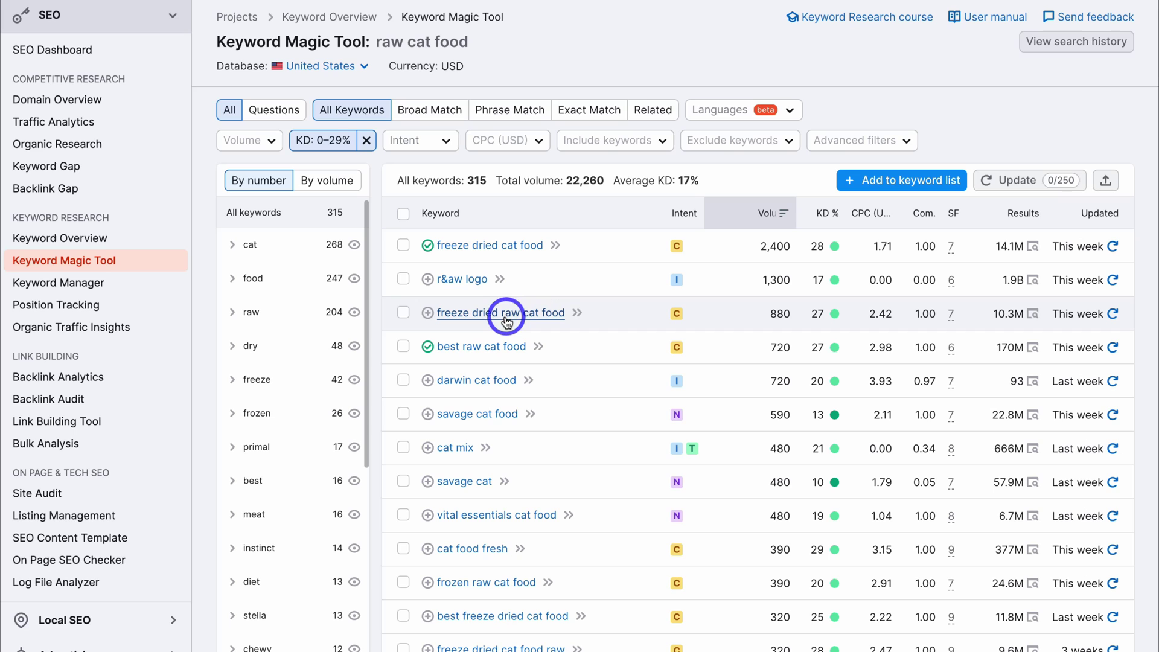
click(425, 313)
scroll(425, 320, down, 3)
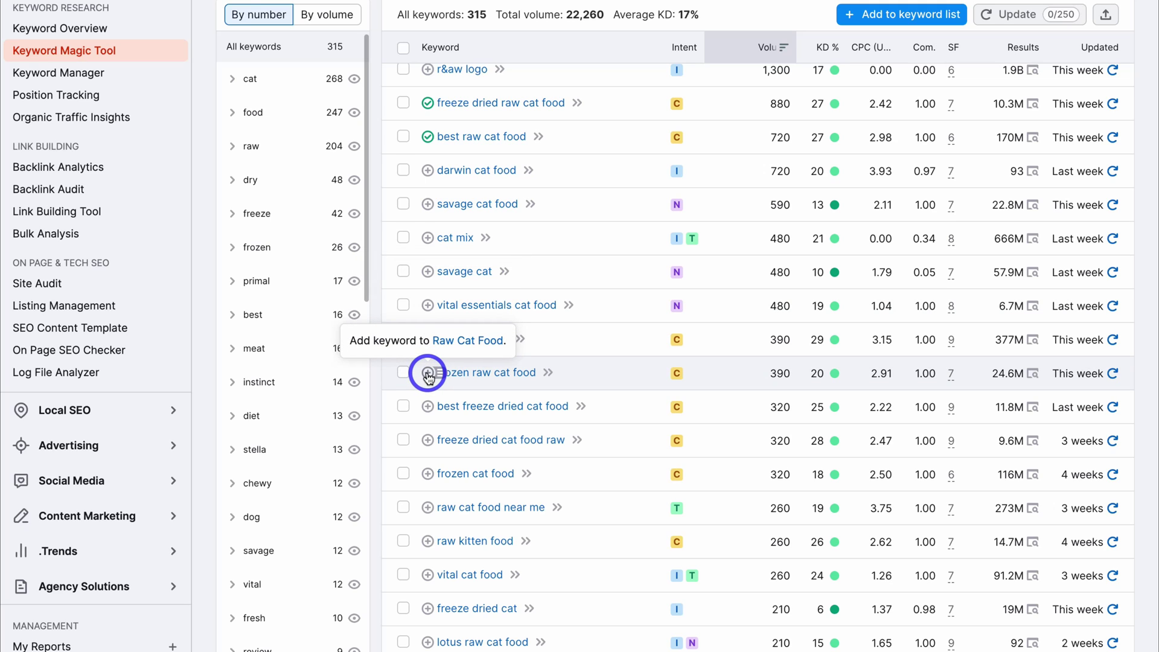
click(427, 374)
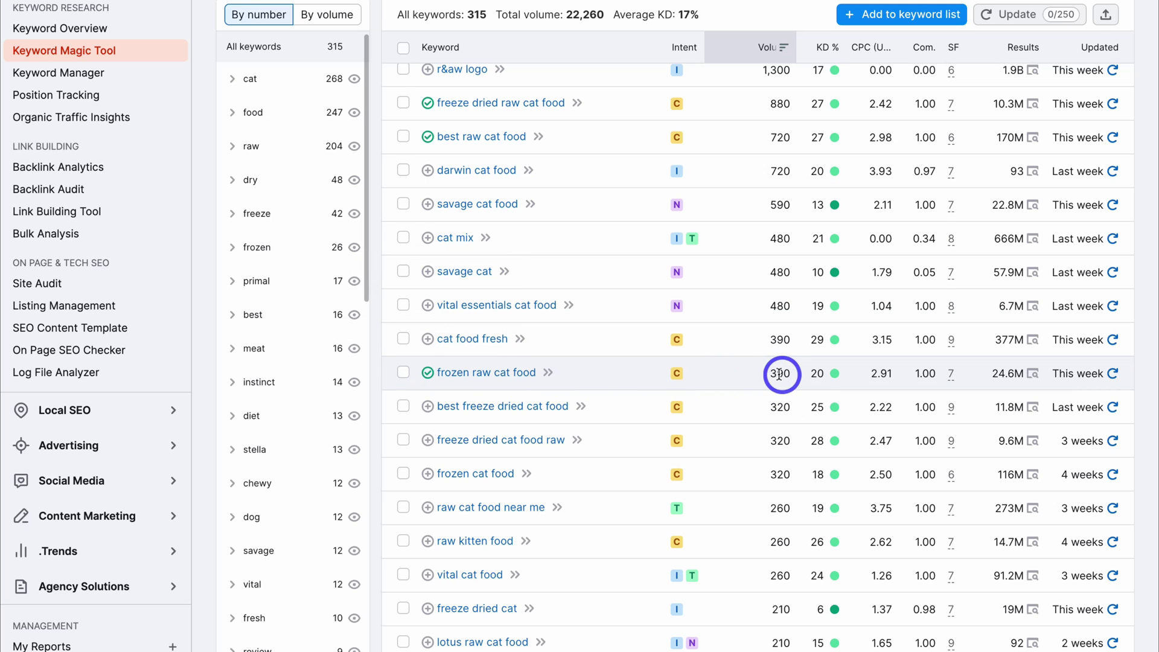
mouse_move(827, 371)
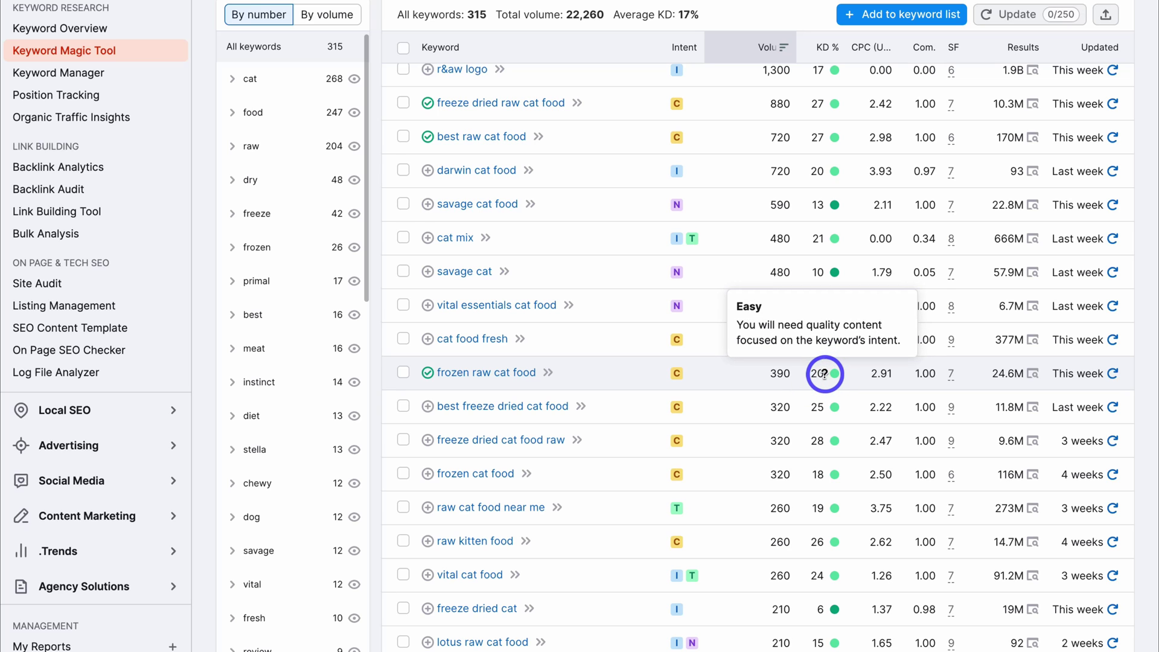
Add "raw cat food near me", "raw kitten food", "primal raw cat food", "raw freeze dried cat food" and "raw rabbit cat food" to the Raw Cat Food list
click(428, 507)
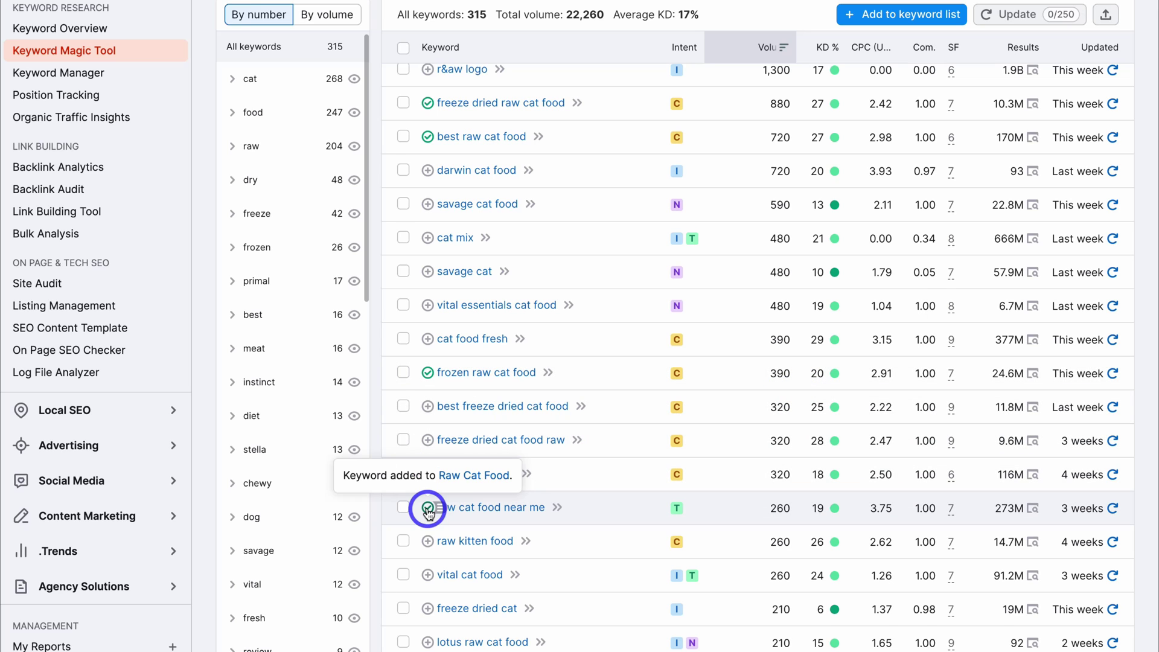
scroll(427, 510, down, 3)
click(428, 400)
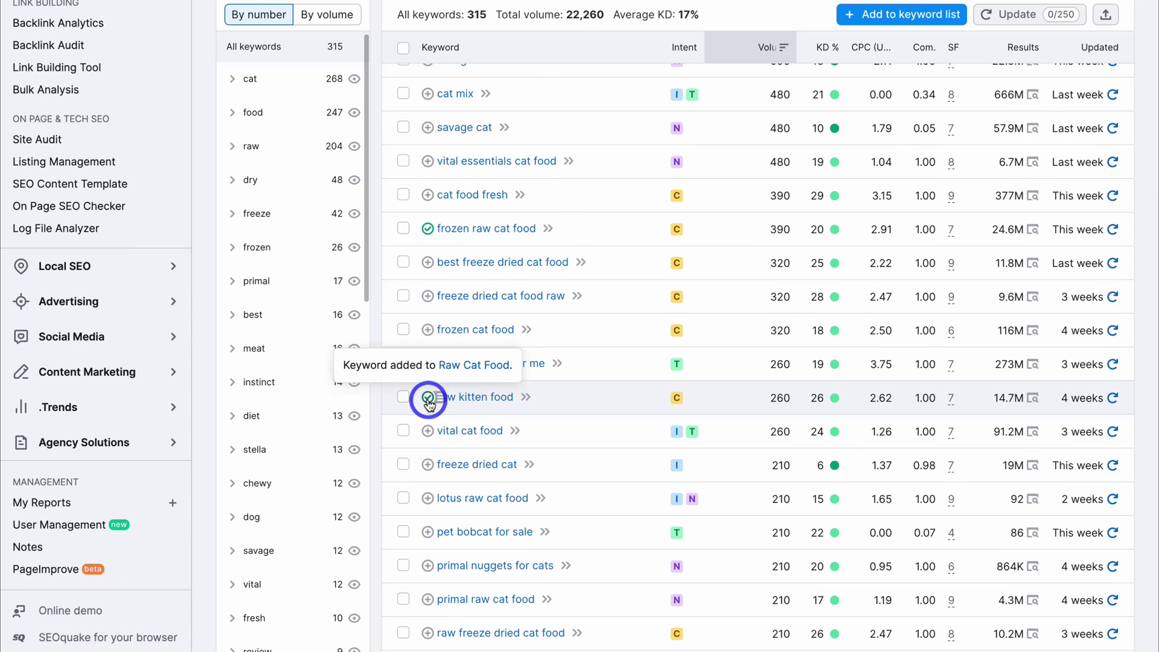
scroll(426, 400, down, 2)
click(429, 504)
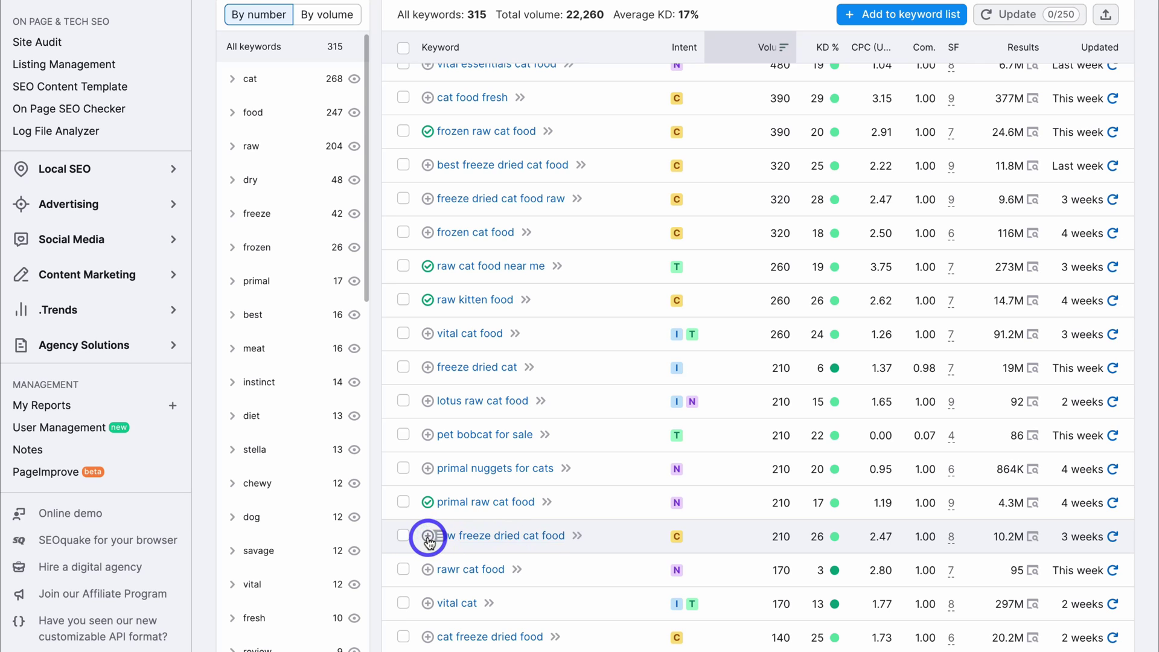
click(428, 538)
scroll(428, 540, down, 3)
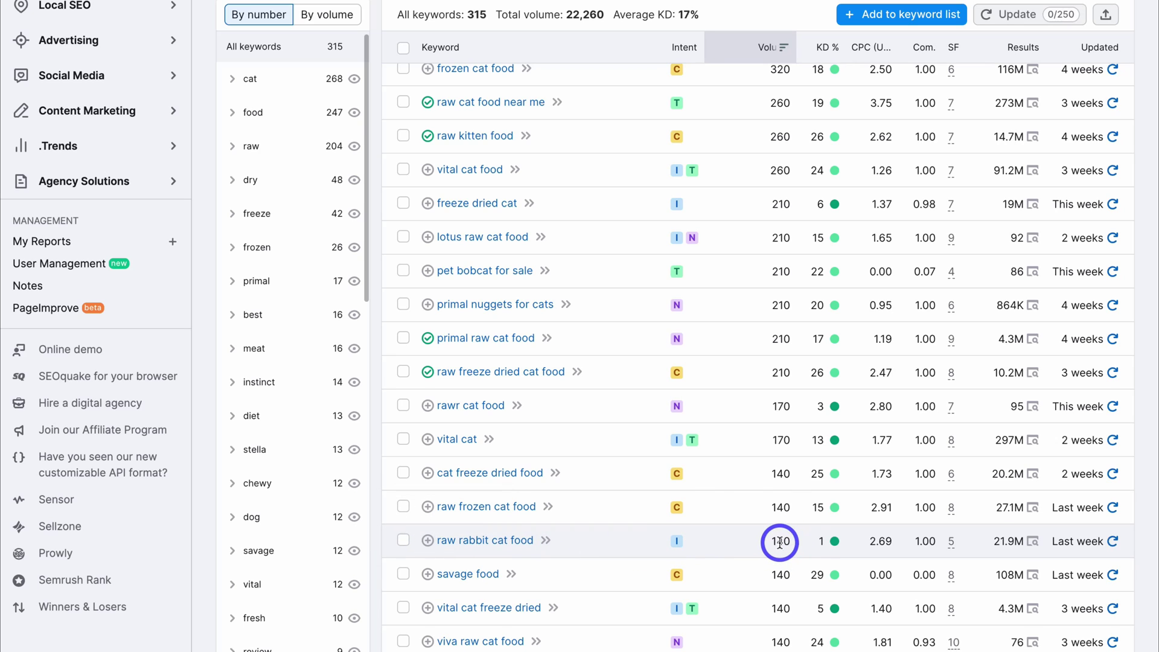
mouse_move(824, 543)
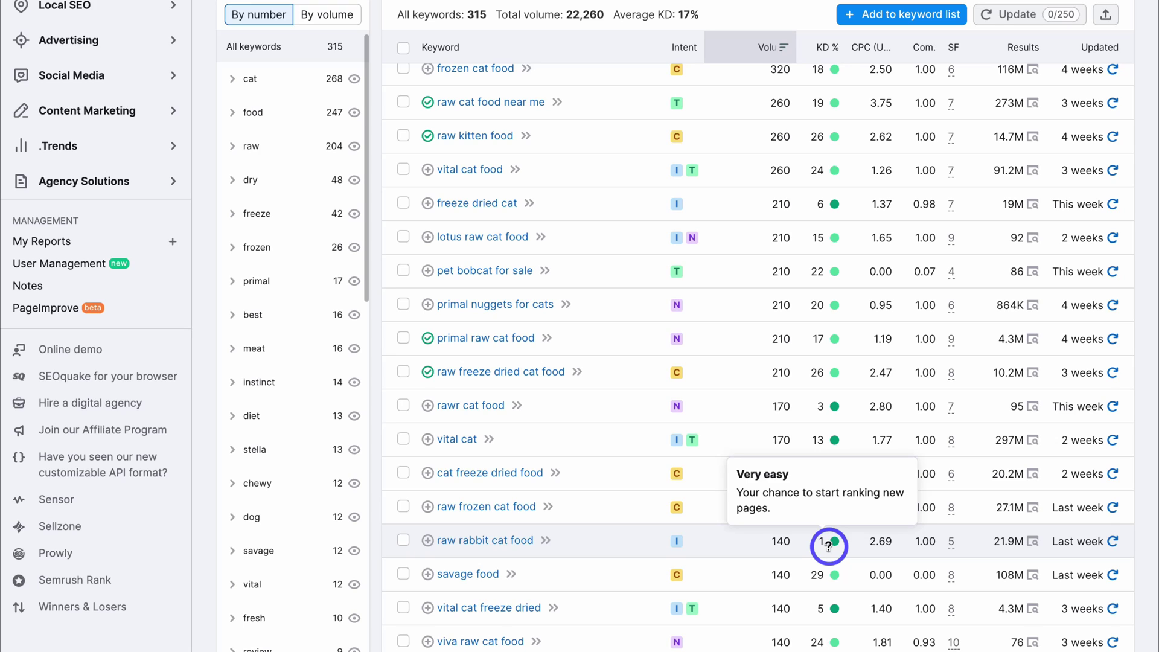
click(428, 541)
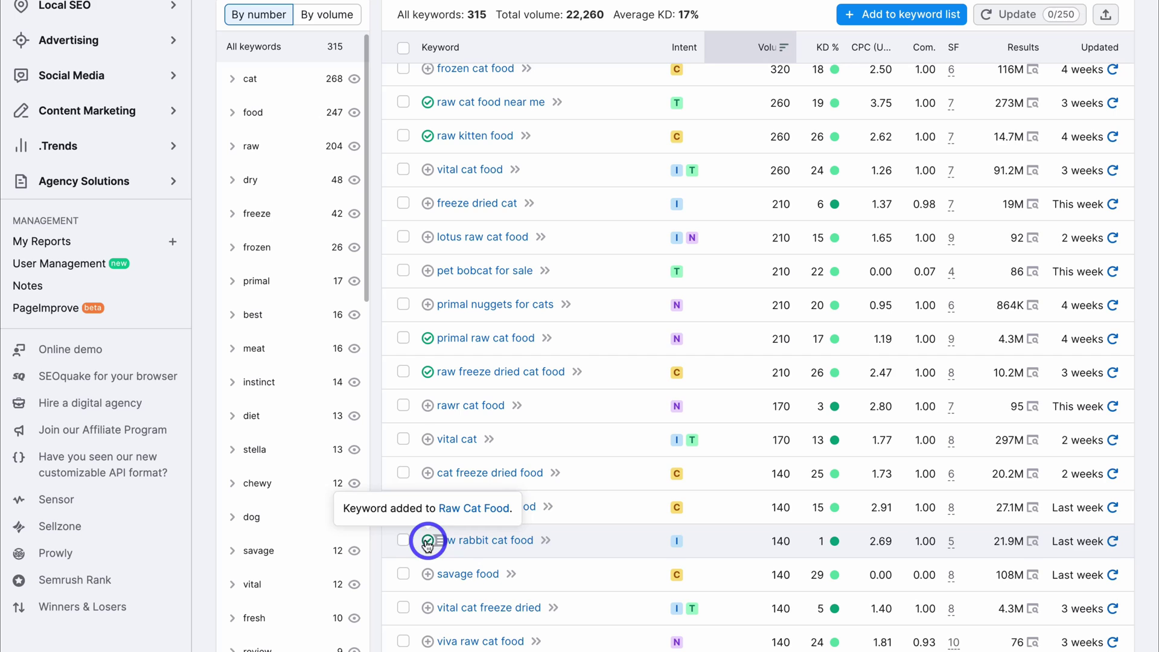
Open the Raw Cat Food list in the Keyword Manager and review its keywords by intent, volume, trend and difficulty
scroll(362, 540, up, 10)
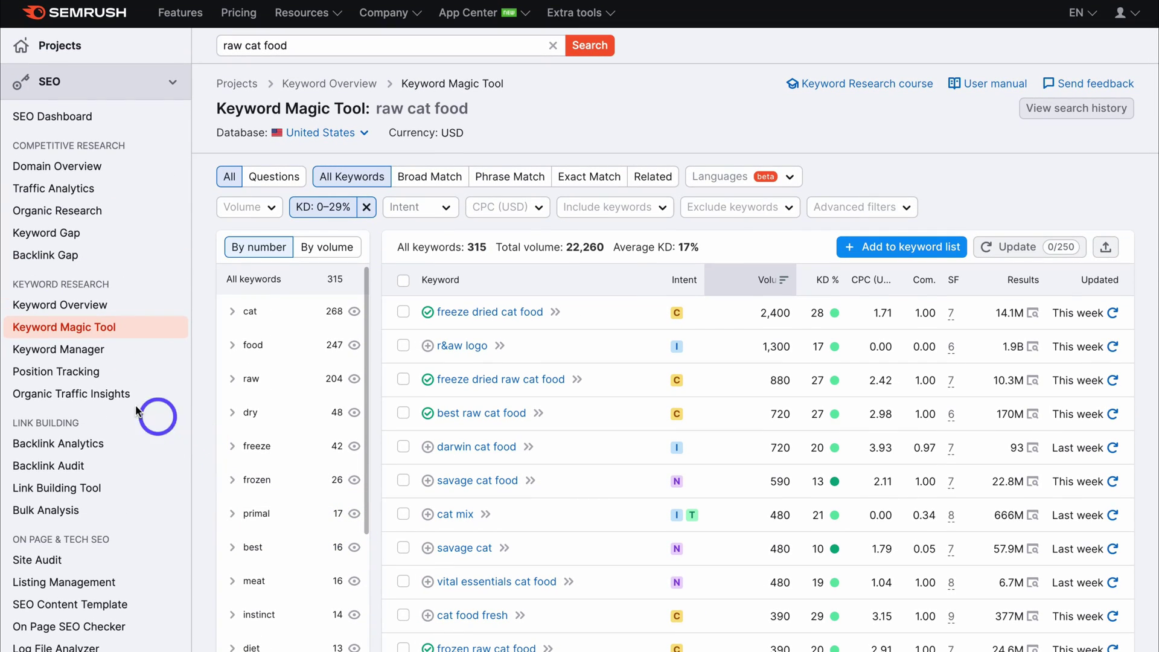
click(121, 356)
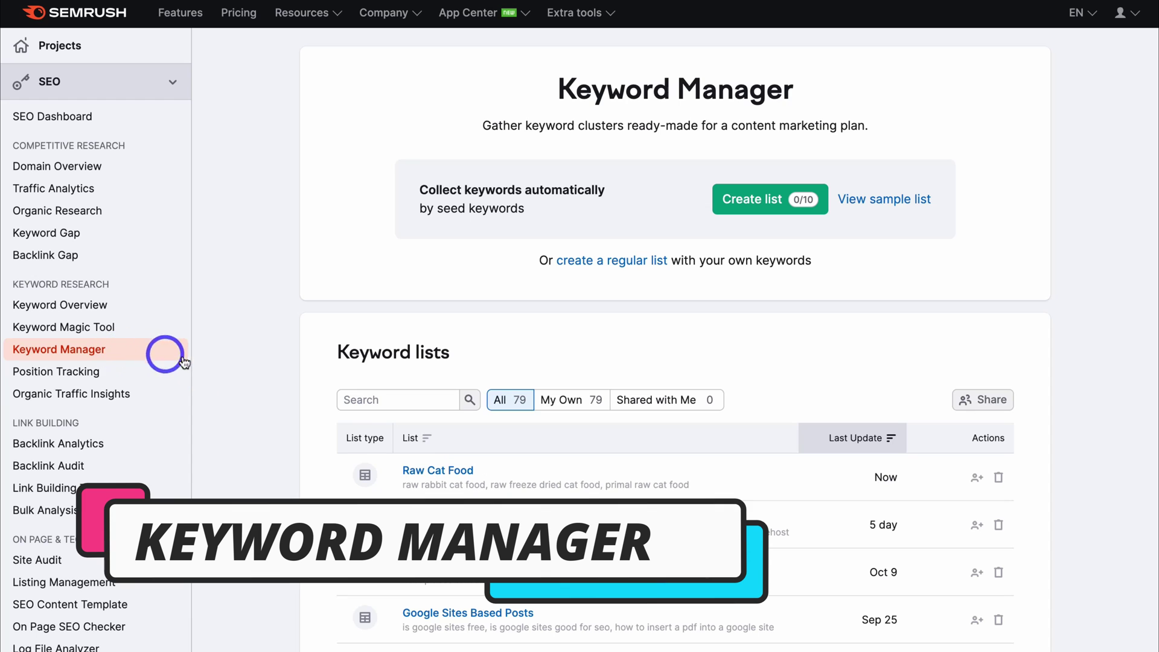
click(438, 472)
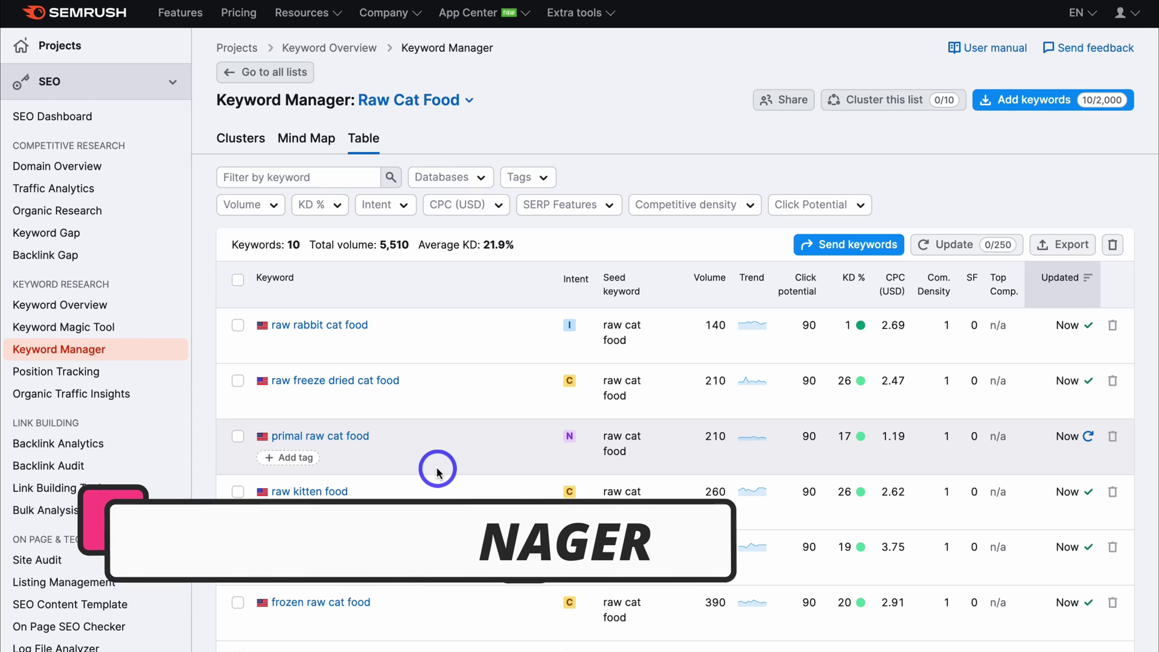
scroll(436, 467, down, 3)
scroll(438, 470, down, 2)
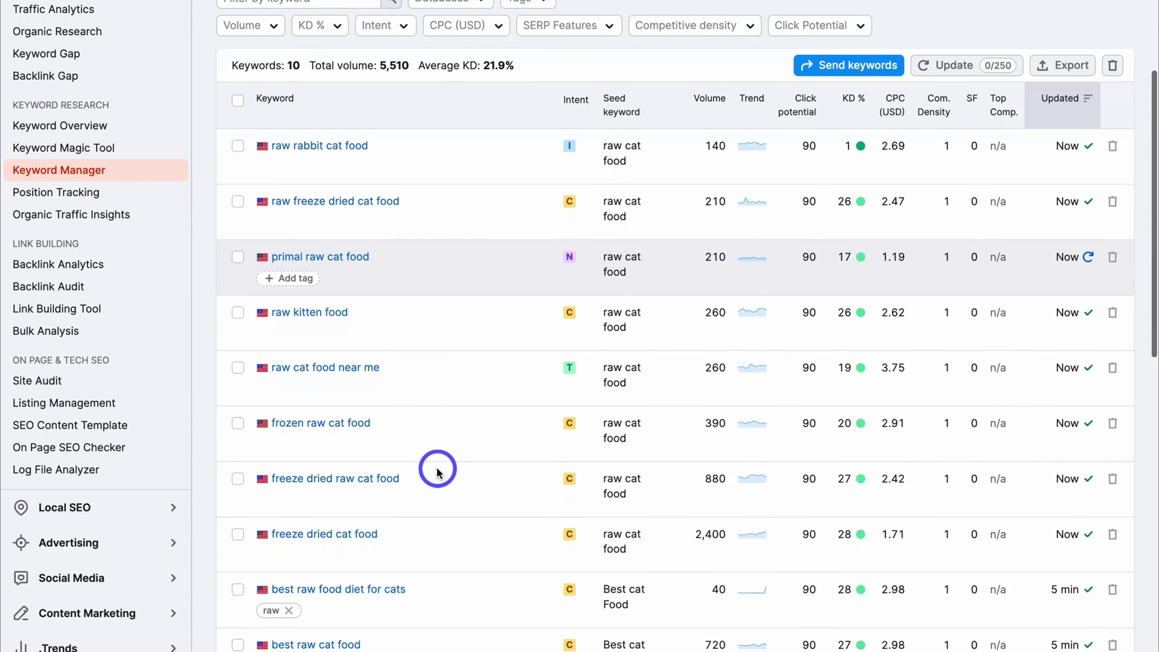
scroll(437, 471, up, 1)
scroll(437, 470, down, 1)
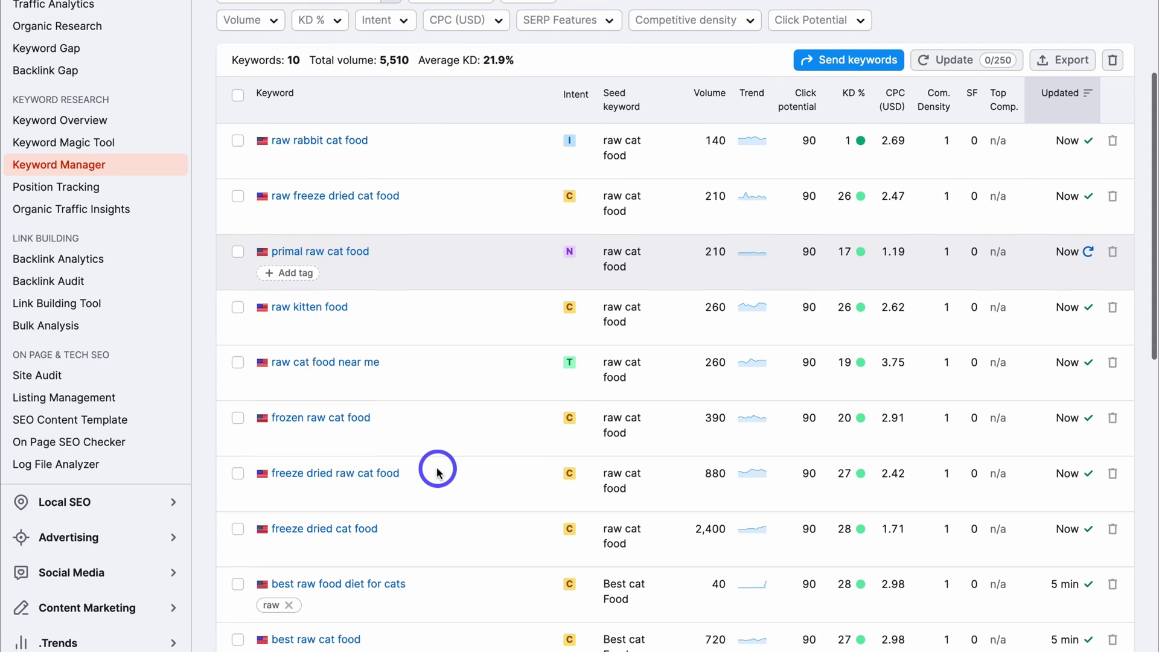
scroll(452, 462, up, 1)
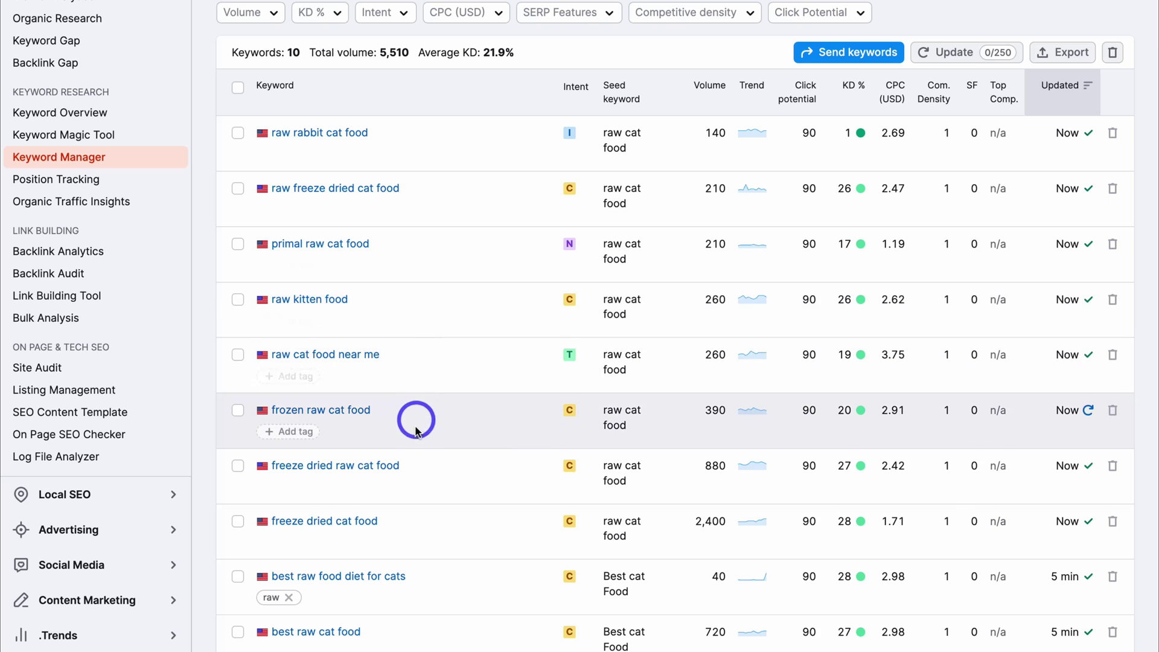
Review the keyword overview and SERP analysis of "freeze dried raw cat food", and view the saved Google results snapshot for it
click(358, 467)
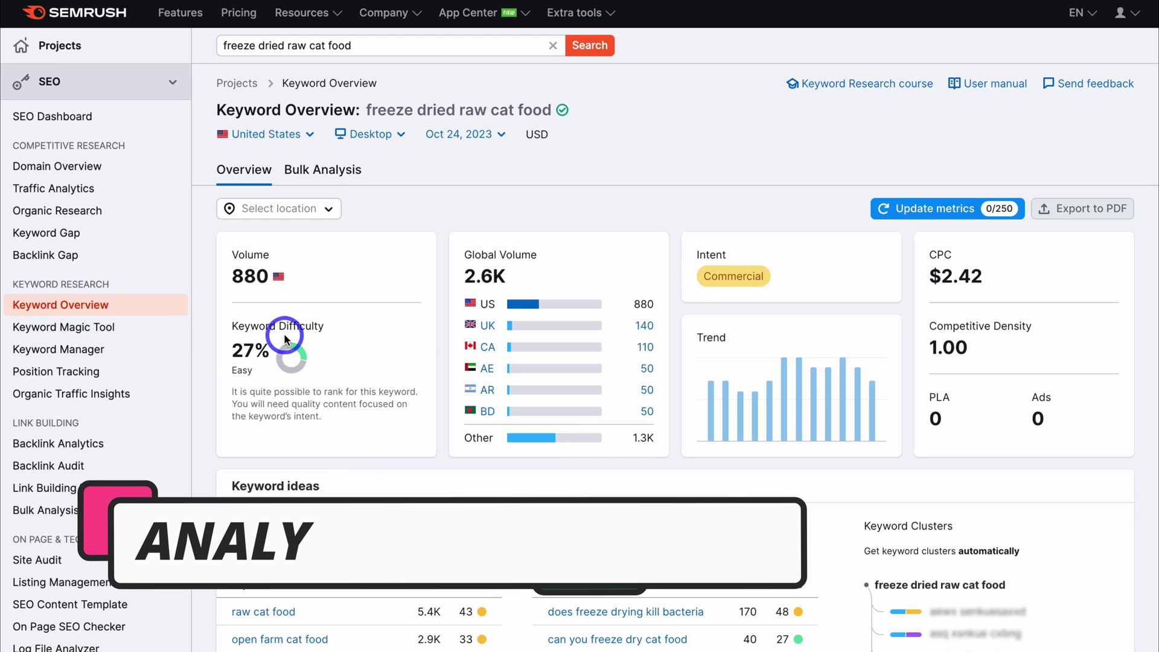
scroll(283, 333, down, 12)
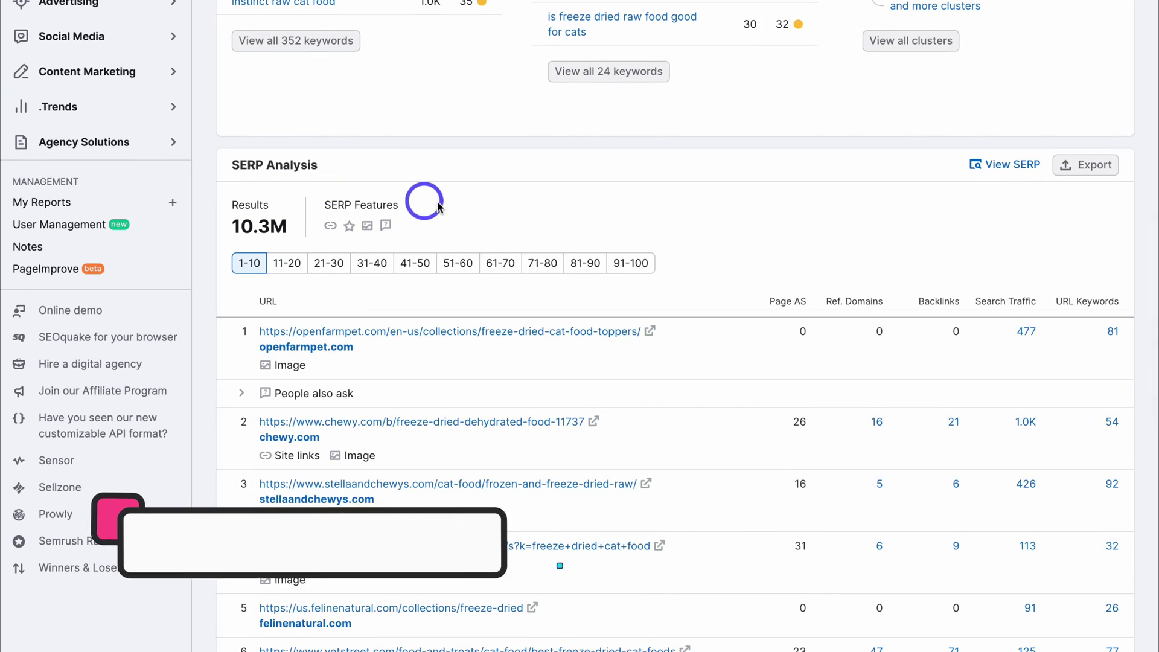
click(486, 331)
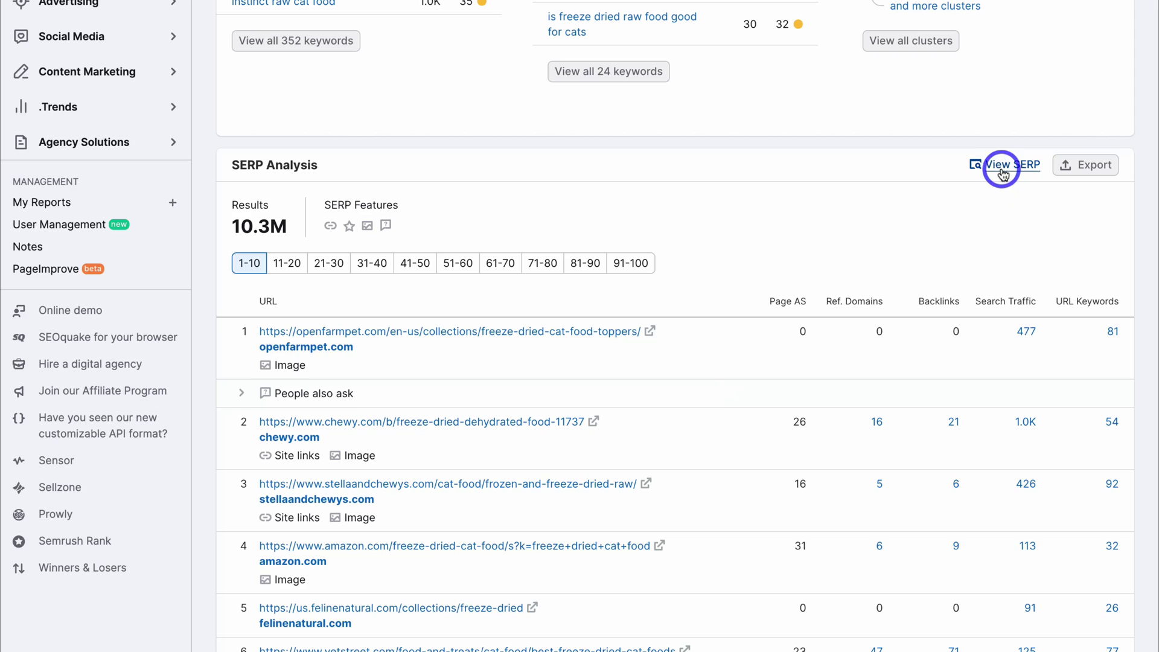
click(1001, 171)
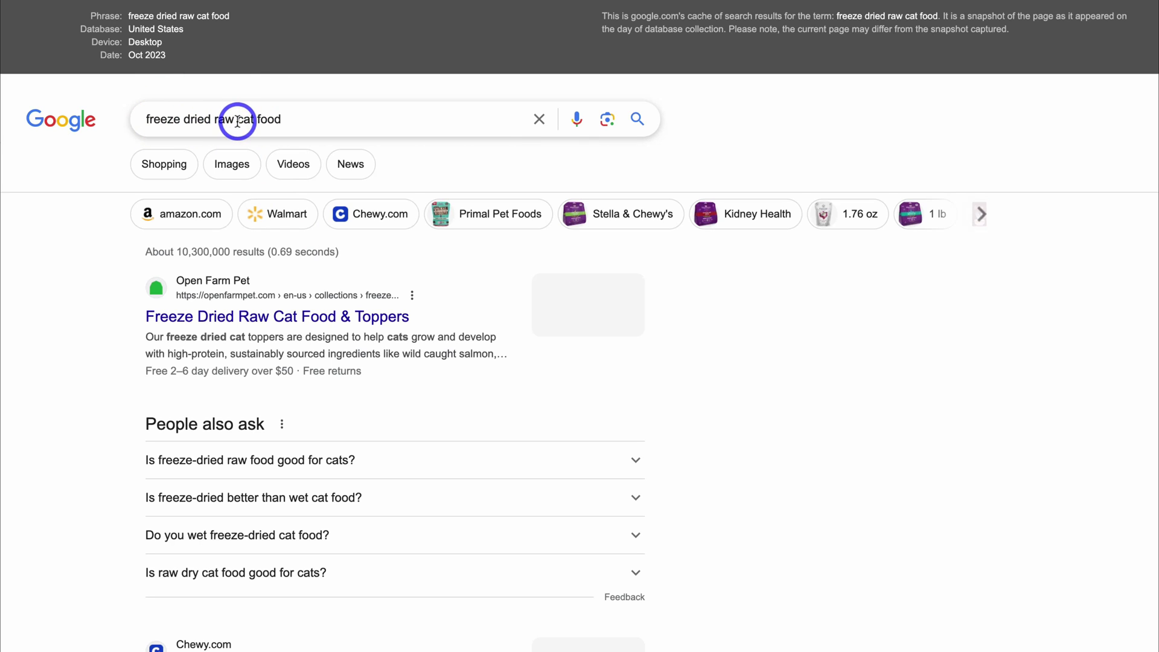
Examine which sites and related questions rank in the saved Google results snapshot for "freeze dried raw cat food"
scroll(314, 200, down, 5)
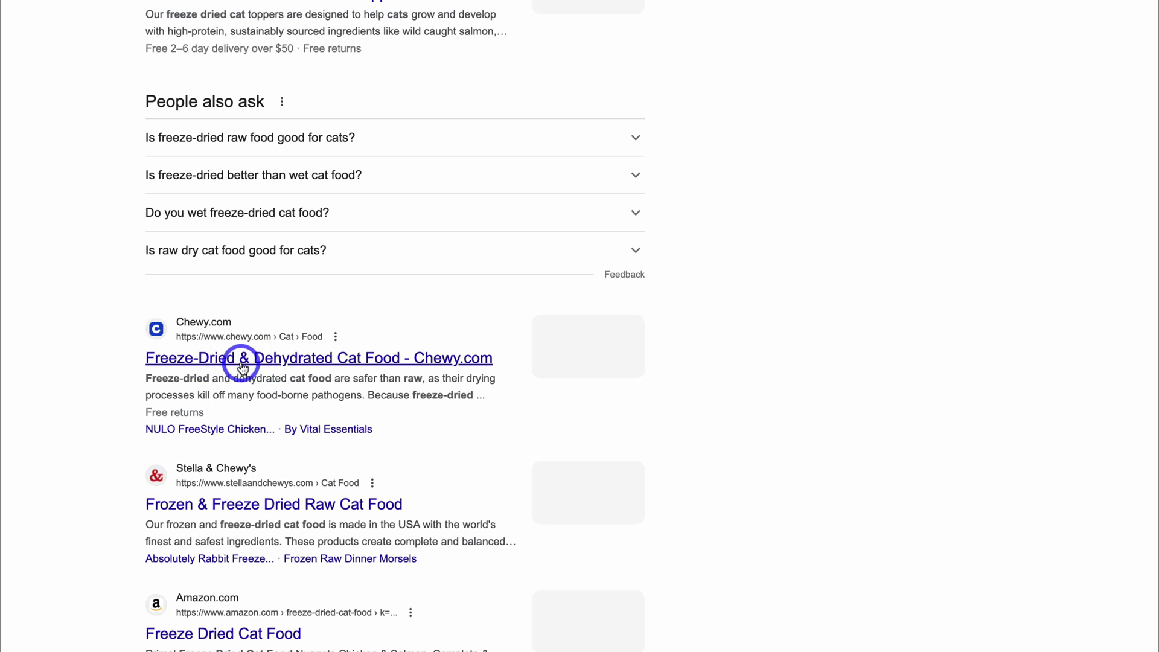
scroll(324, 403, down, 2)
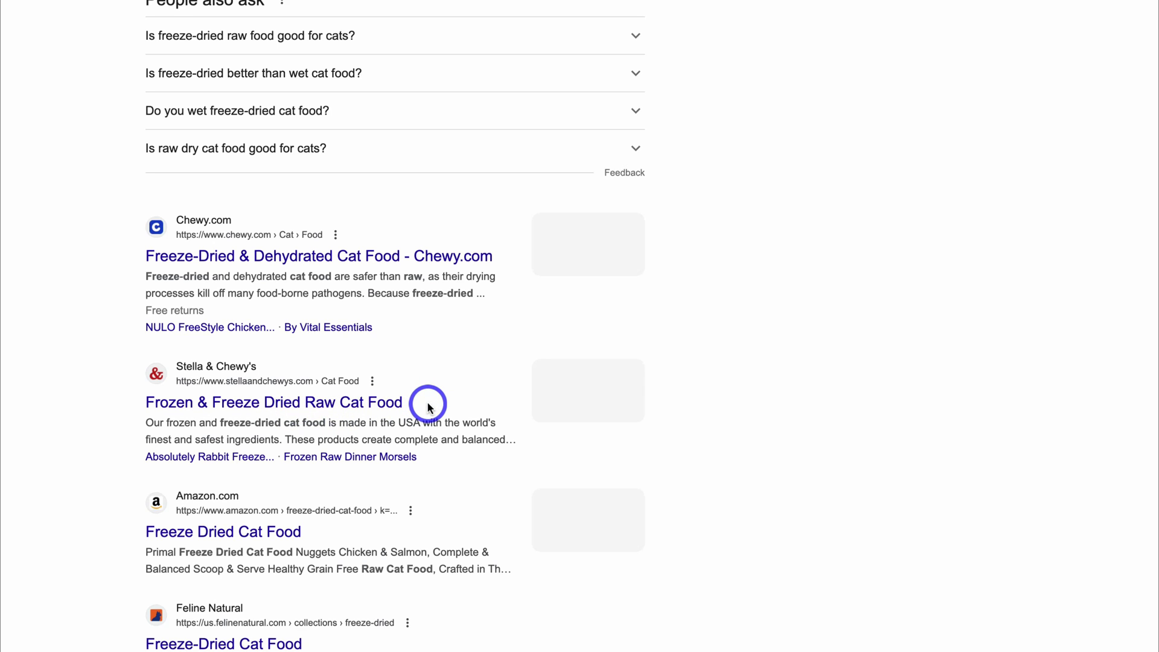
scroll(428, 403, up, 7)
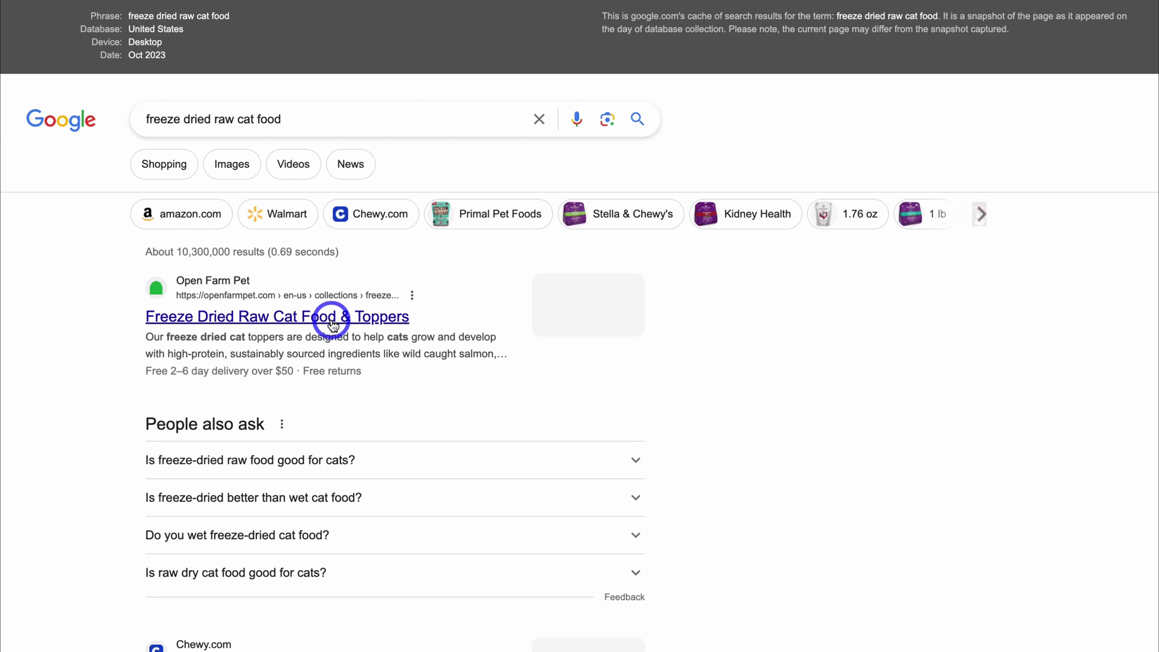
scroll(332, 325, down, 3)
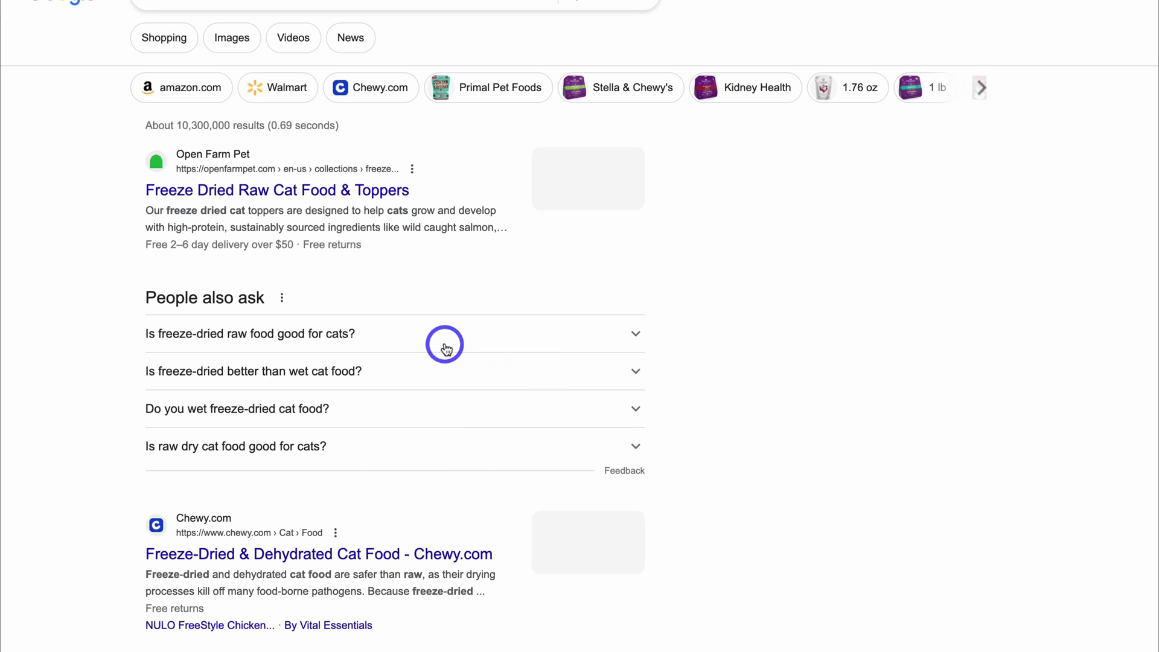
scroll(462, 340, up, 2)
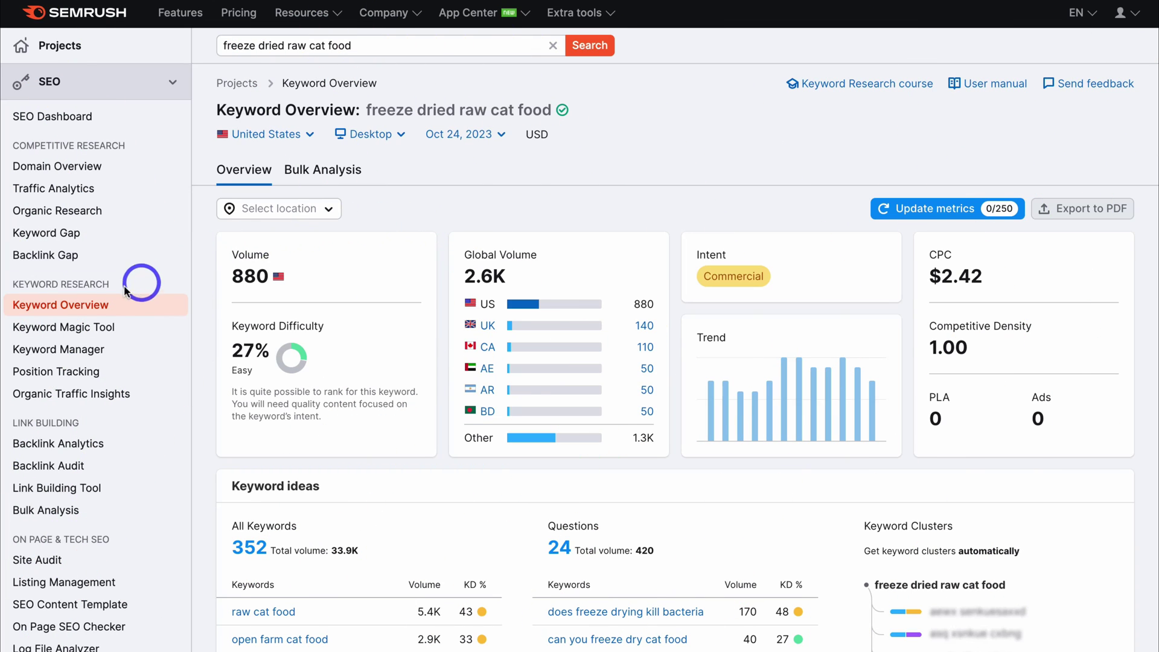
Look up comparison keywords for "raw cat food vs" in the Keyword Magic Tool
click(145, 333)
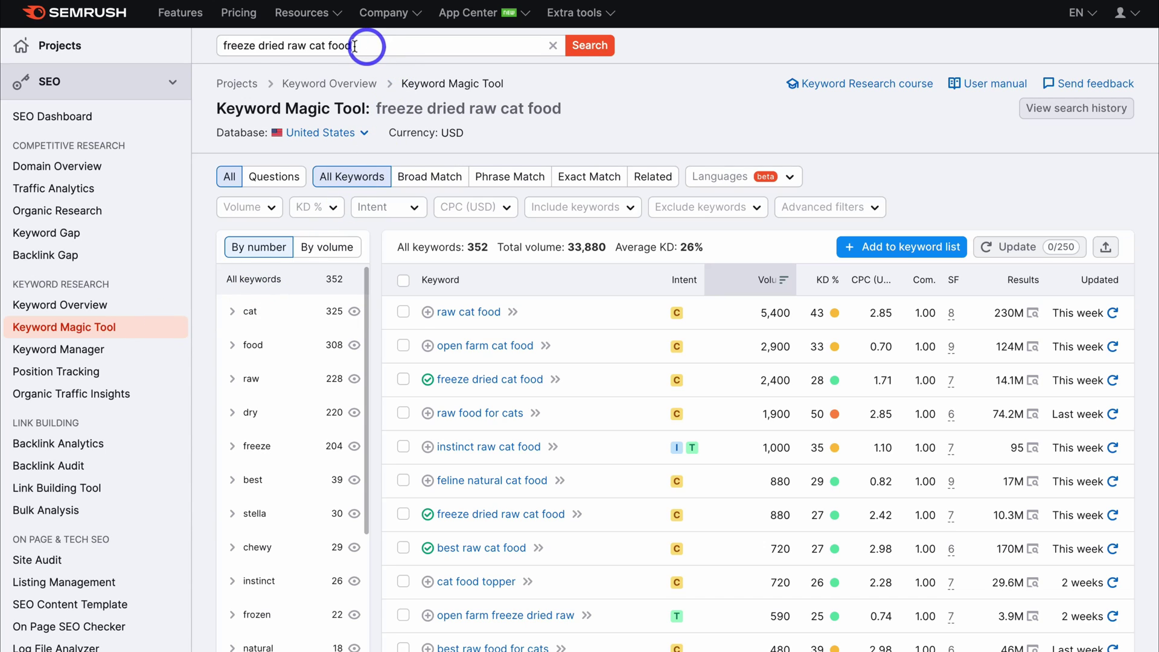
drag(286, 44, 220, 44)
key(BackSpace)
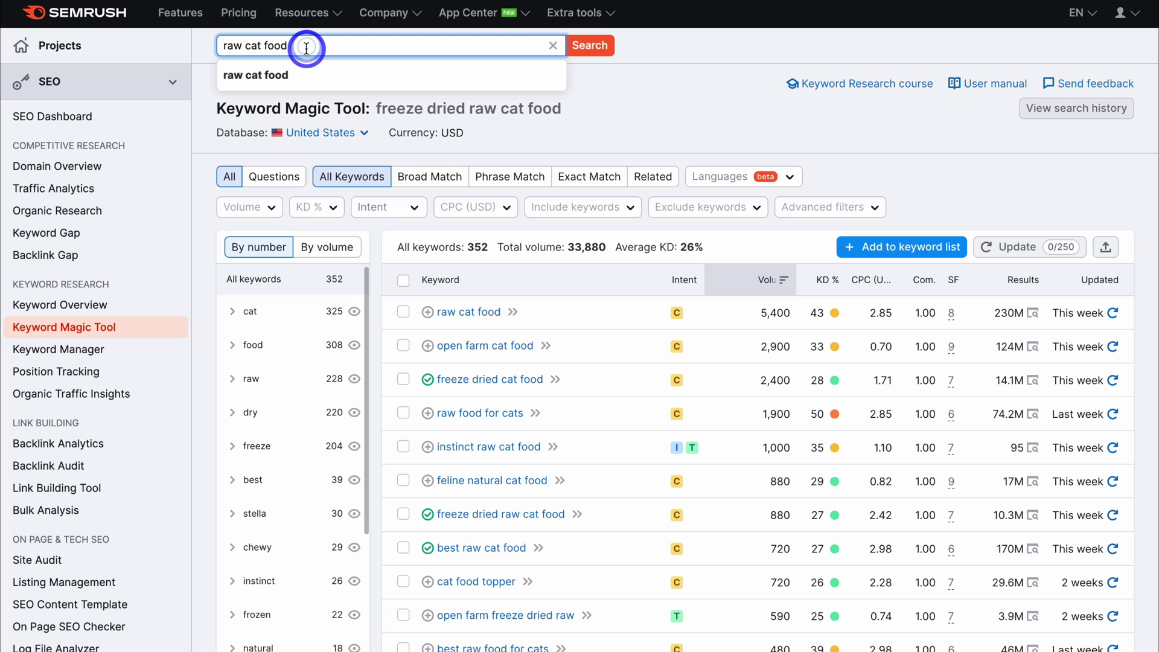
text(vs)
click(596, 53)
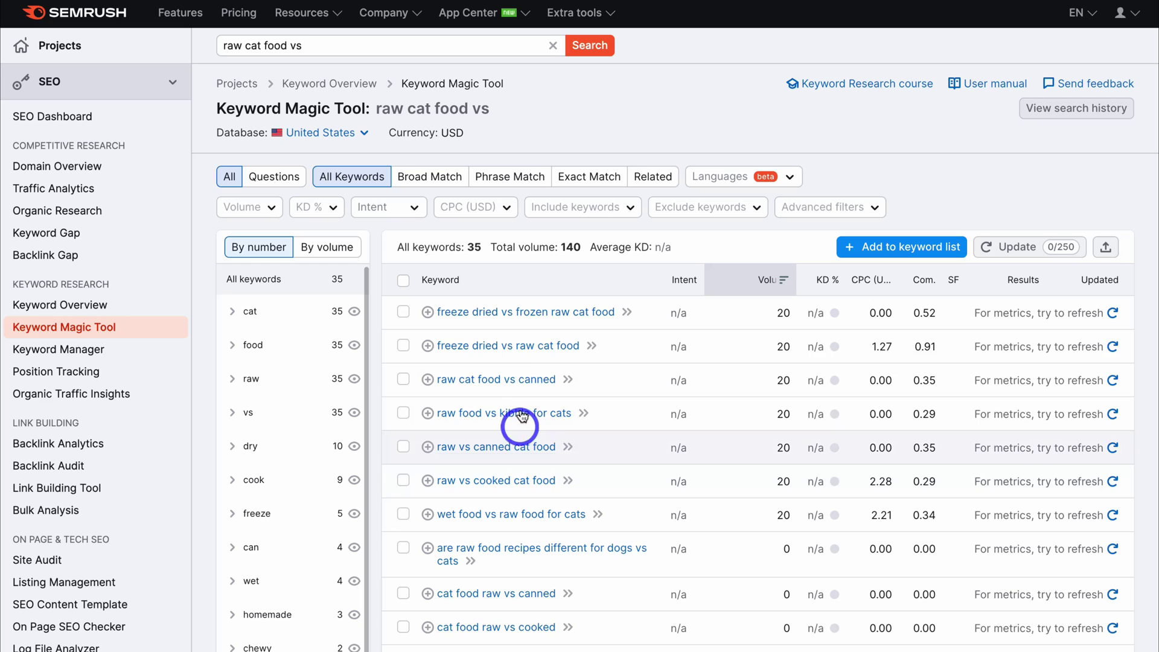
Shorten the Keyword Magic Tool query to "raw cat food" and run the search again
click(321, 46)
key(BackSpace)
key(BackSpace)
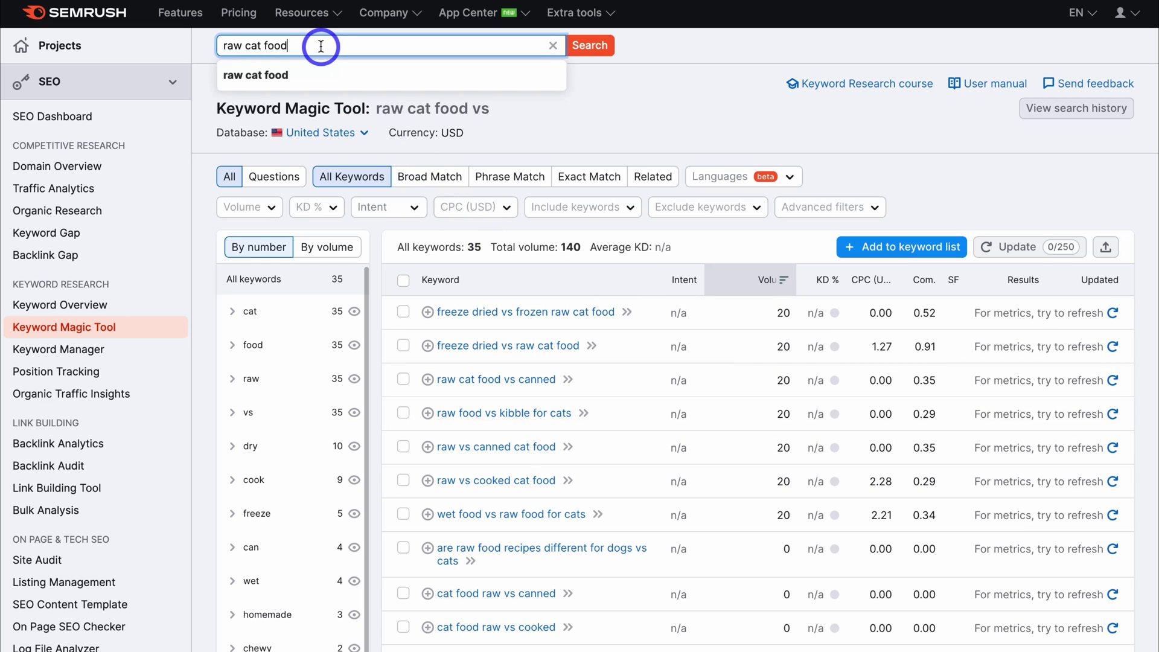
click(593, 46)
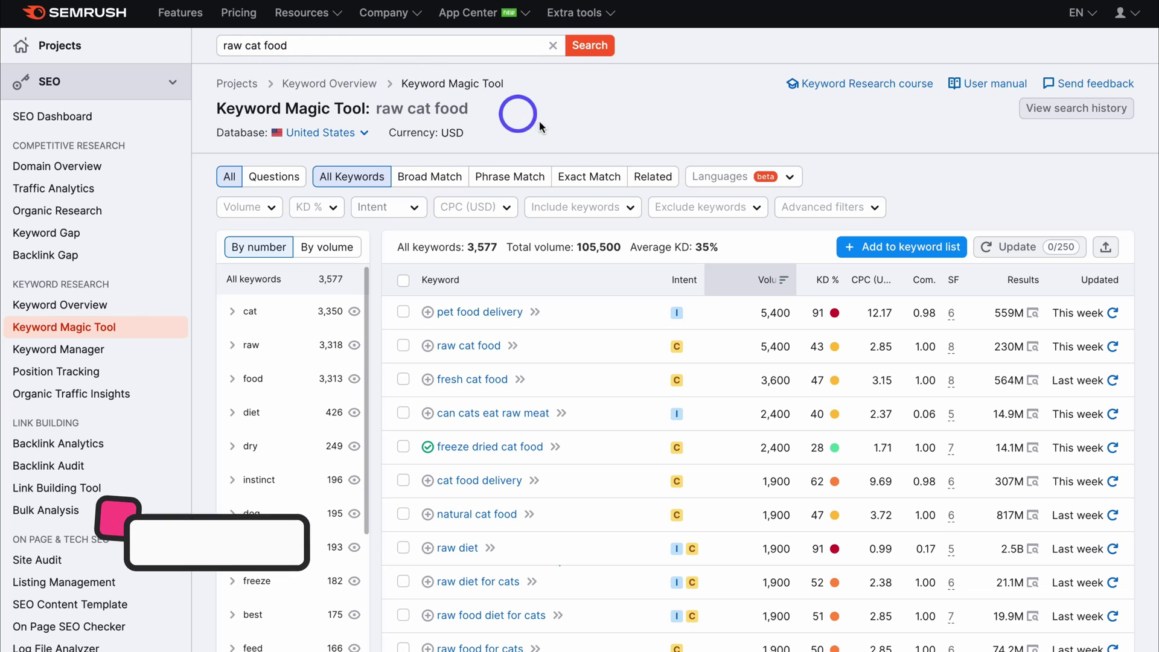
Restrict the results to related keywords with a difficulty range of 0 to 29 and review their volume and difficulty
click(645, 176)
click(329, 208)
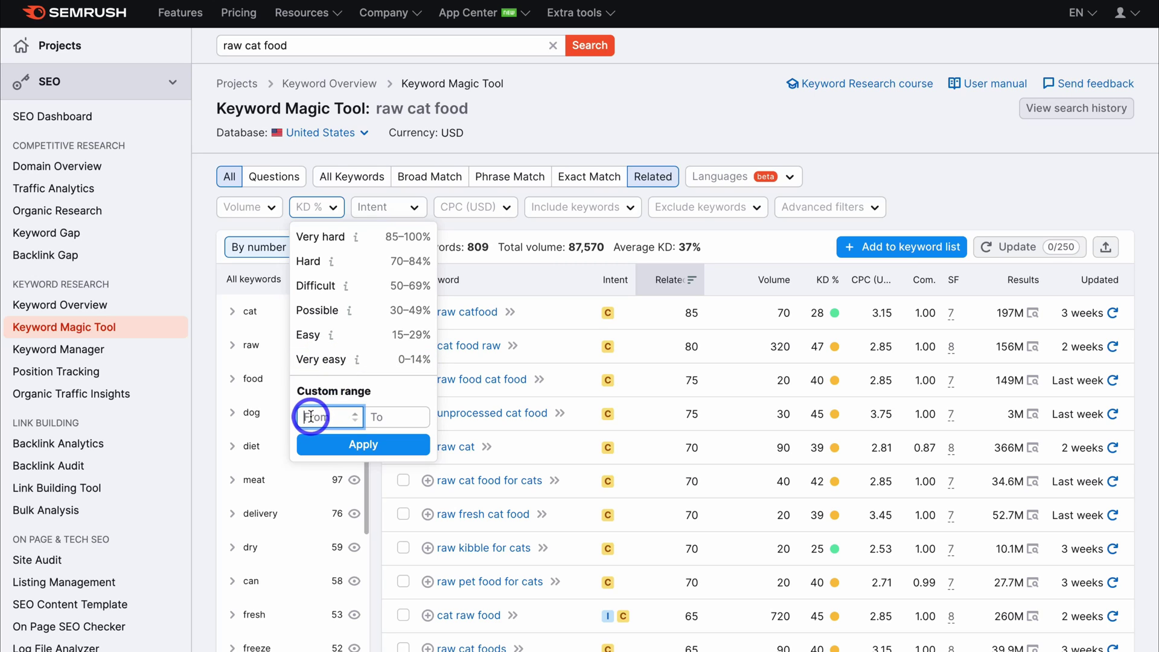
text(0)
key(Tab)
text(29)
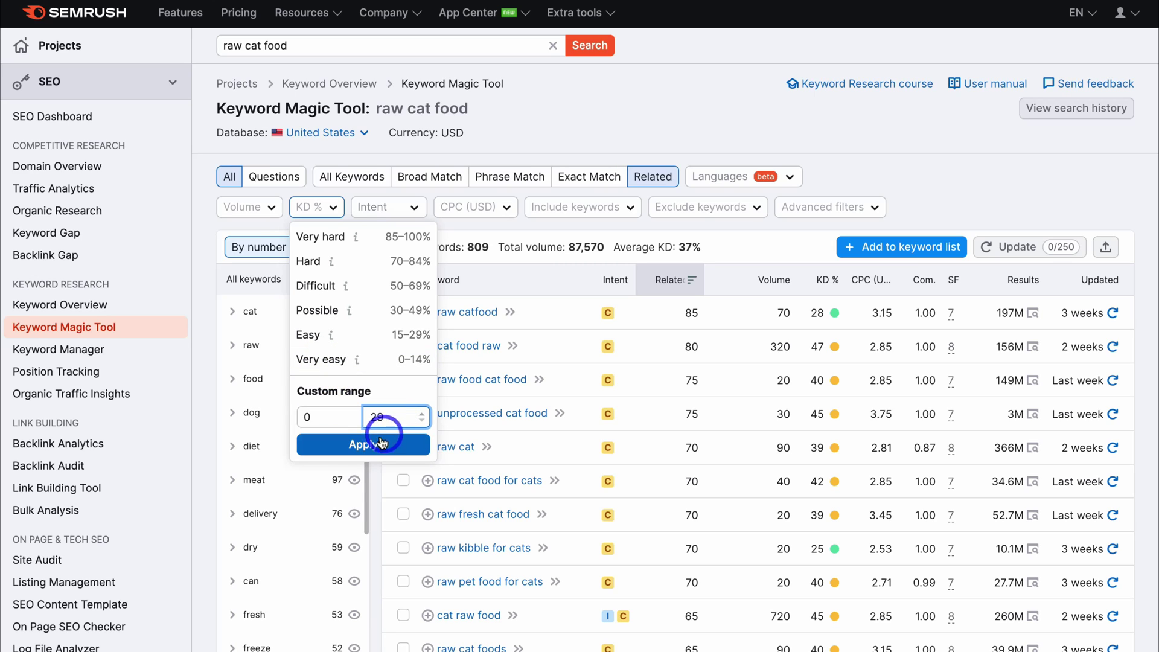
click(386, 449)
scroll(449, 447, down, 5)
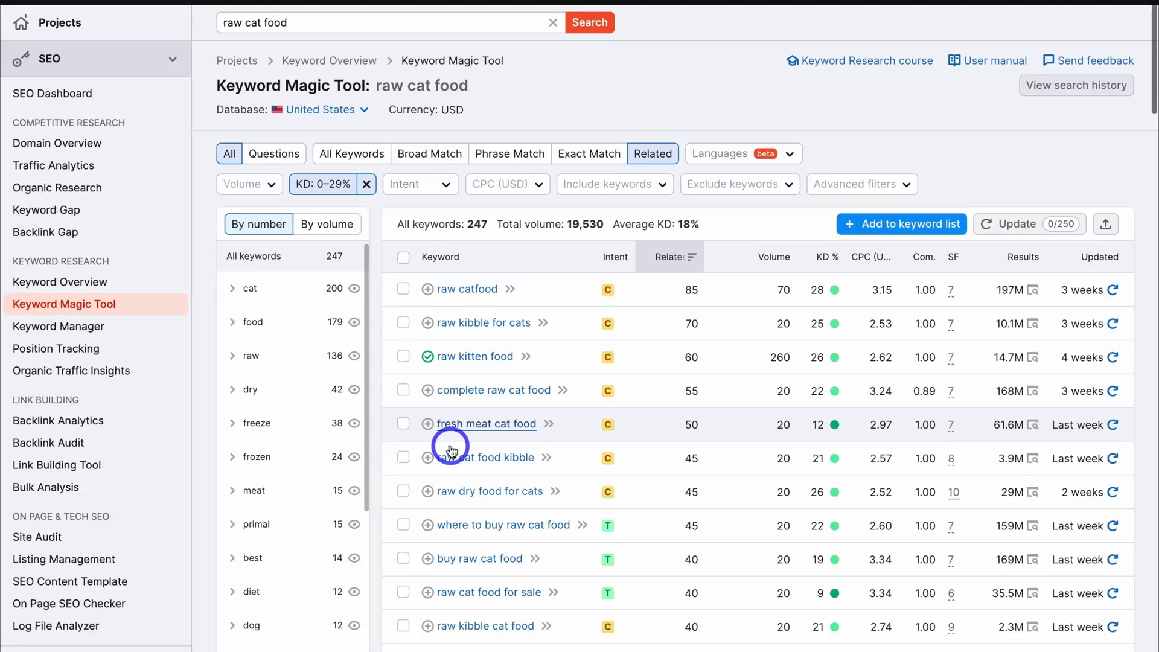
scroll(447, 440, down, 2)
scroll(447, 440, up, 5)
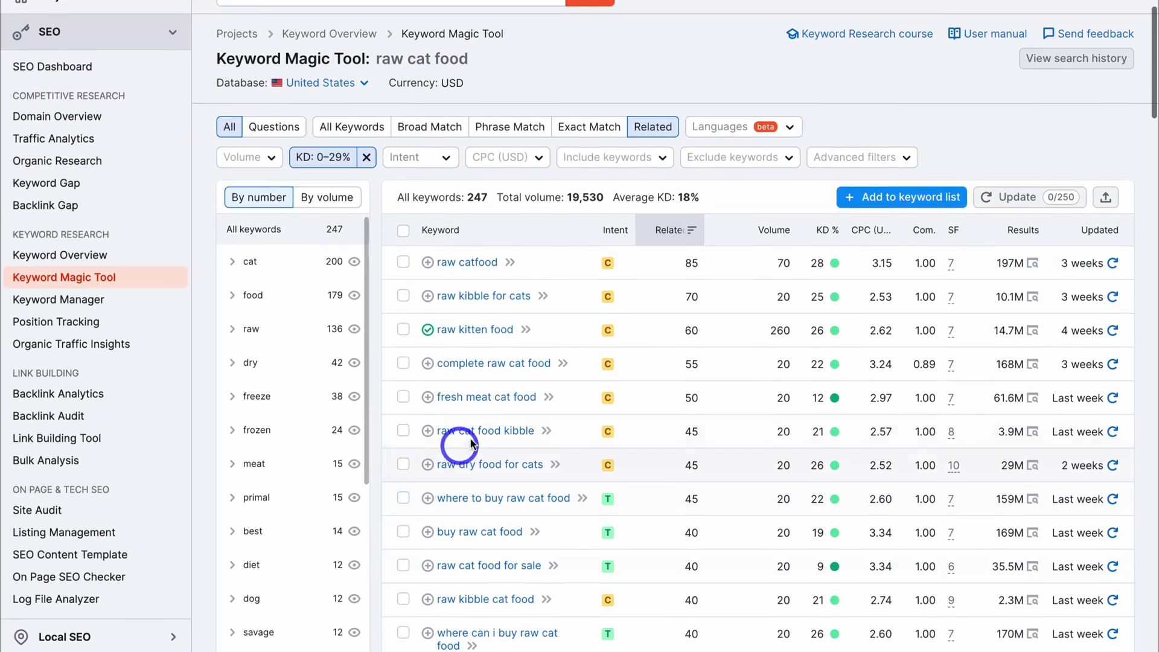
scroll(447, 334, up, 1)
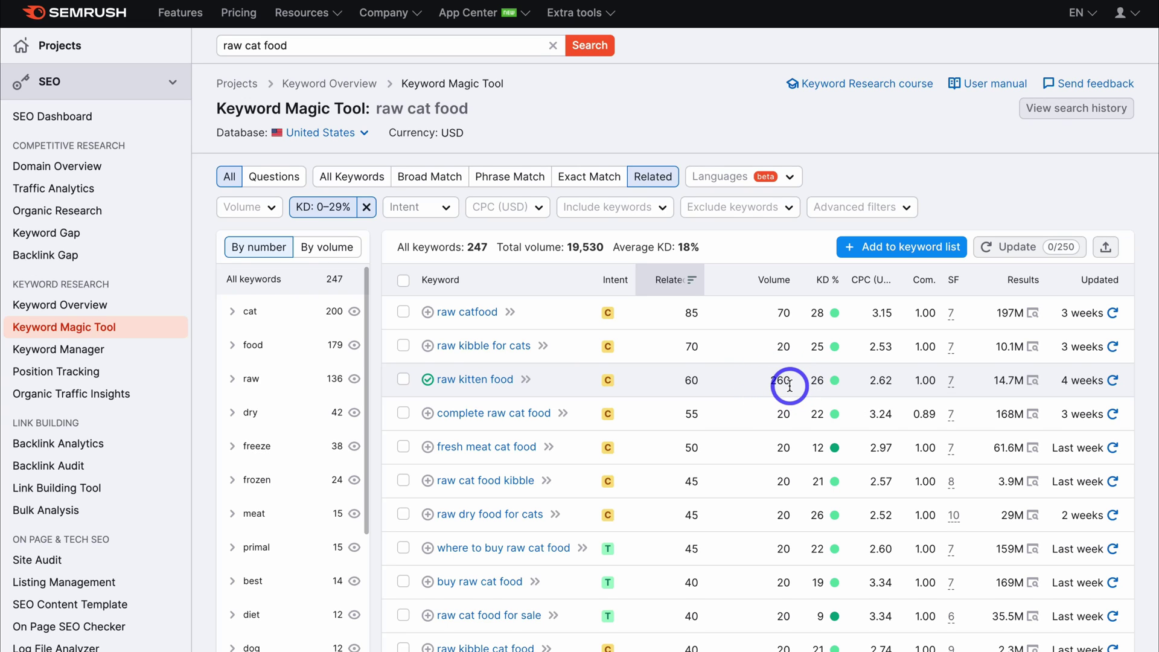
scroll(790, 385, down, 10)
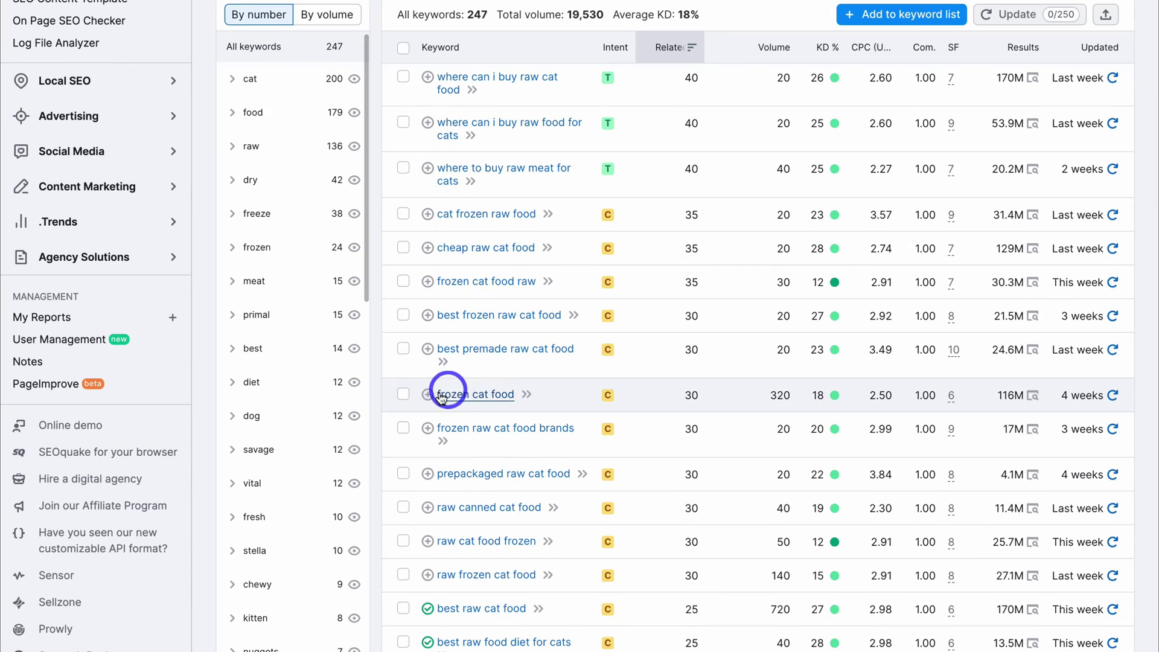
scroll(491, 399, up, 15)
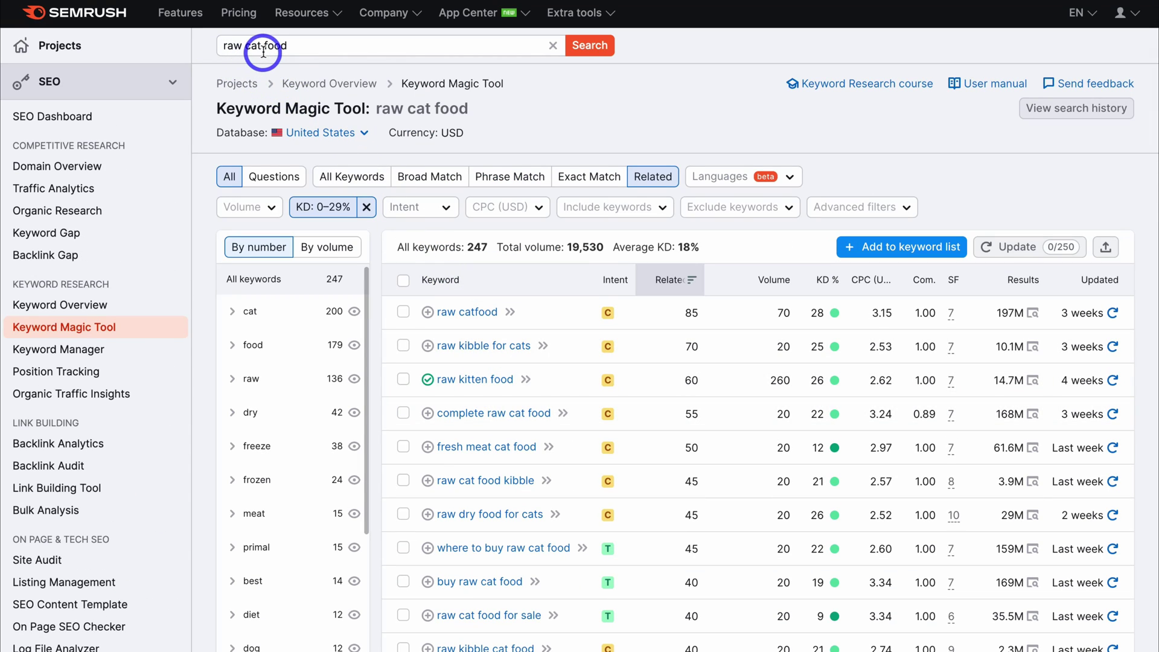
Search for "frozen cat food" in the Keyword Magic Tool and show all keywords rather than only related ones
double_click(244, 46)
text(frozen)
click(571, 48)
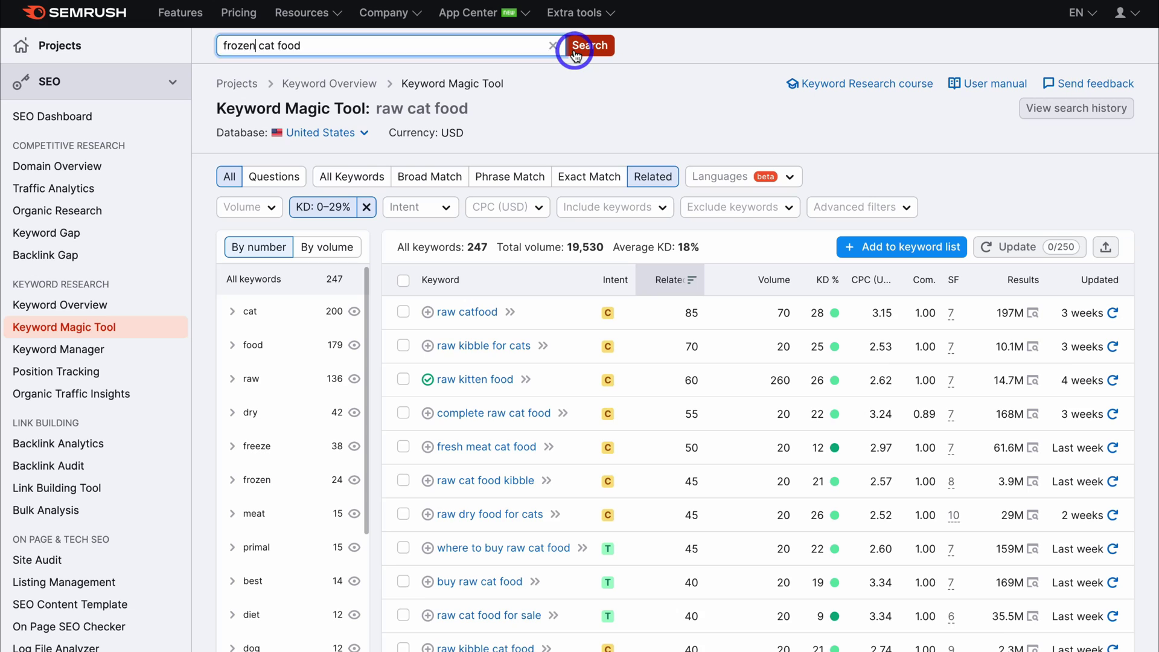
click(342, 180)
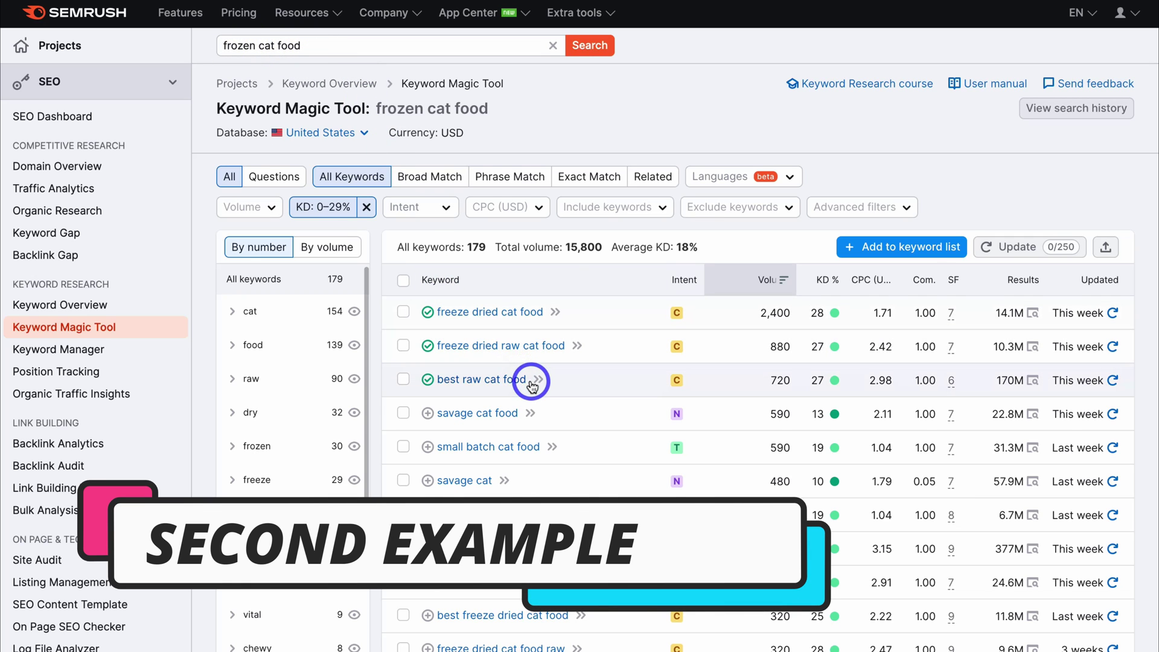
Create a new keyword list named "Frozen Cat Food" from the keyword "freeze dried cat food"
scroll(530, 378, down, 4)
scroll(531, 380, up, 3)
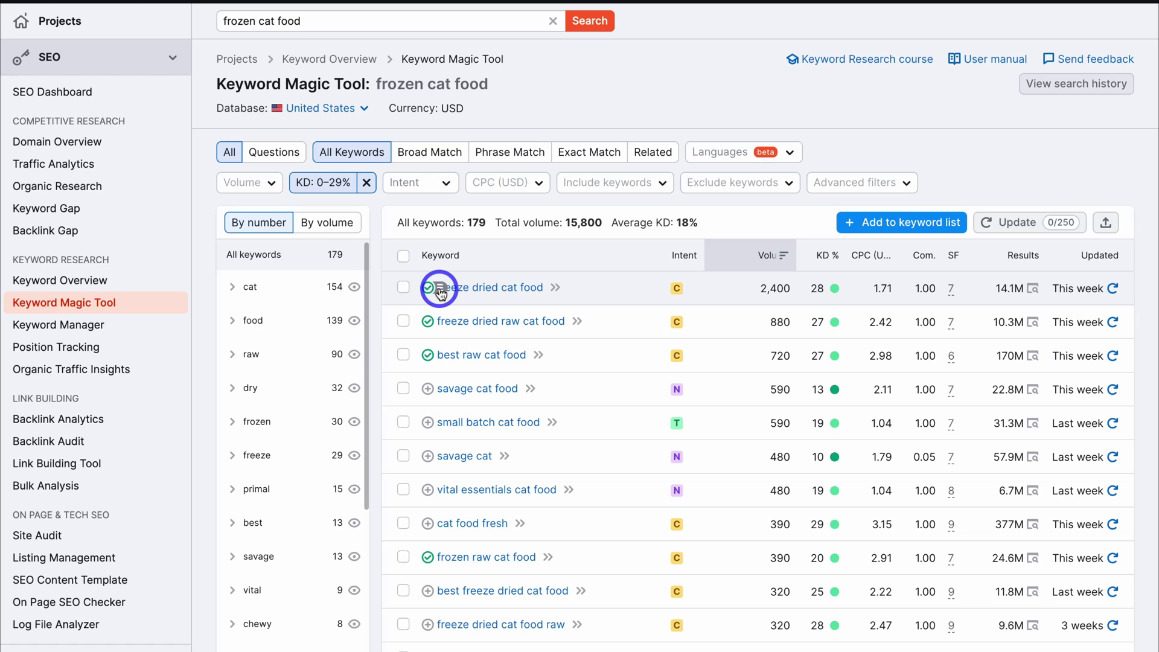
click(439, 291)
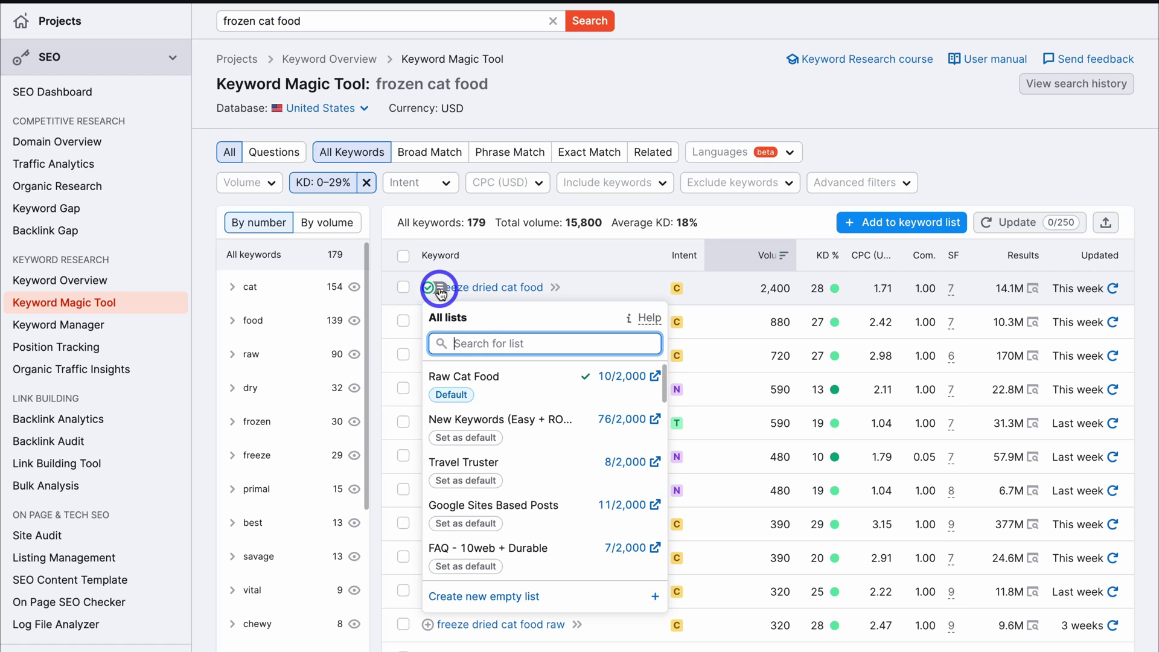
click(475, 598)
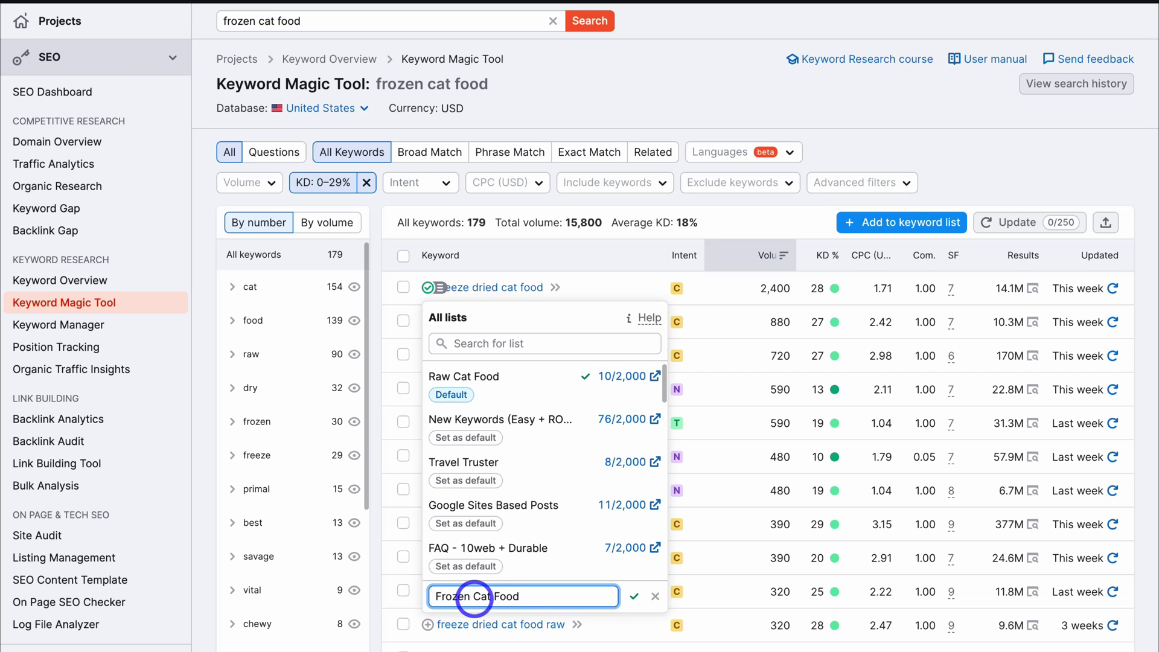
click(633, 596)
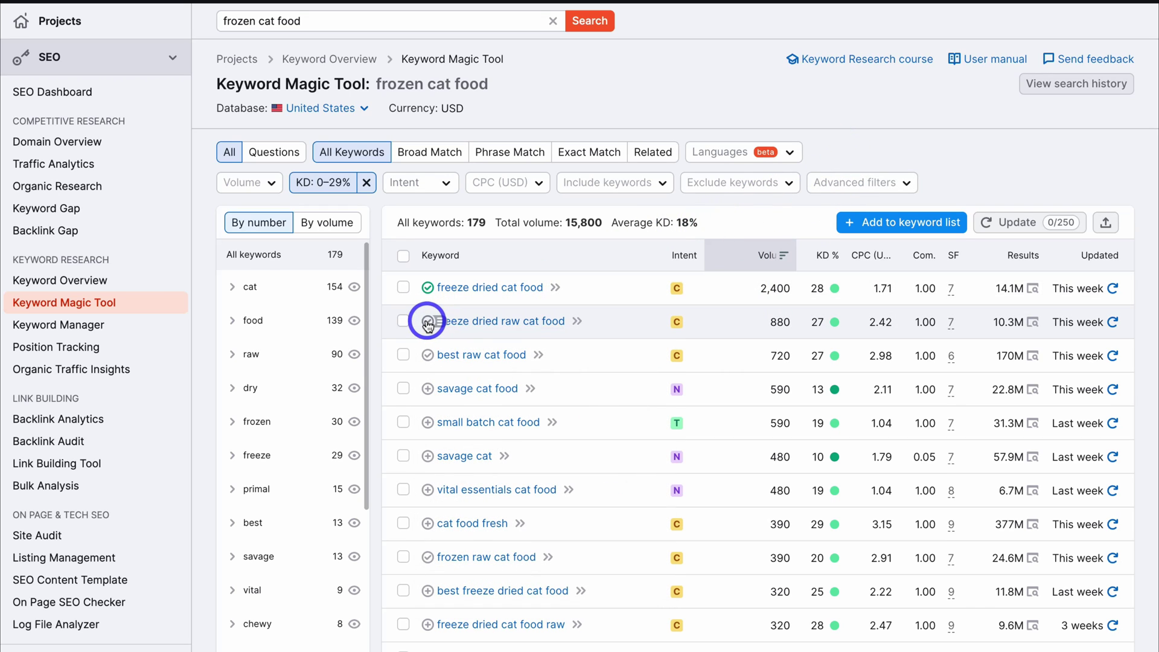
Add "freeze dried raw cat food", "best freeze dried cat food" and "freeze dried cat food raw" to the Frozen Cat Food list
click(426, 322)
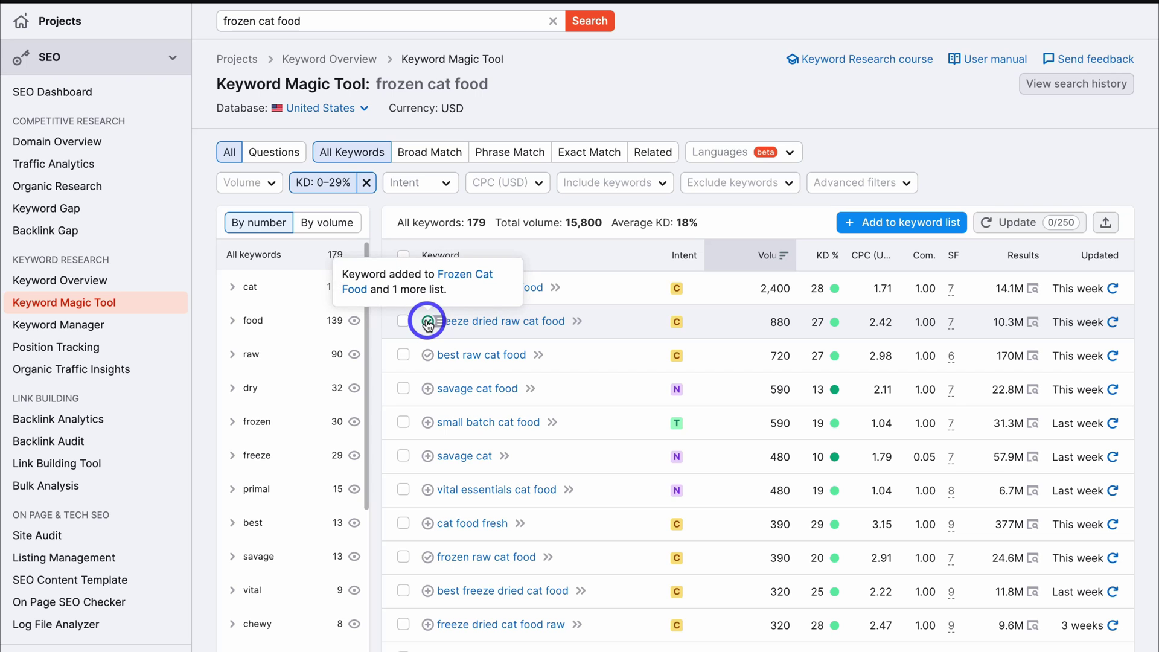
scroll(426, 321, down, 3)
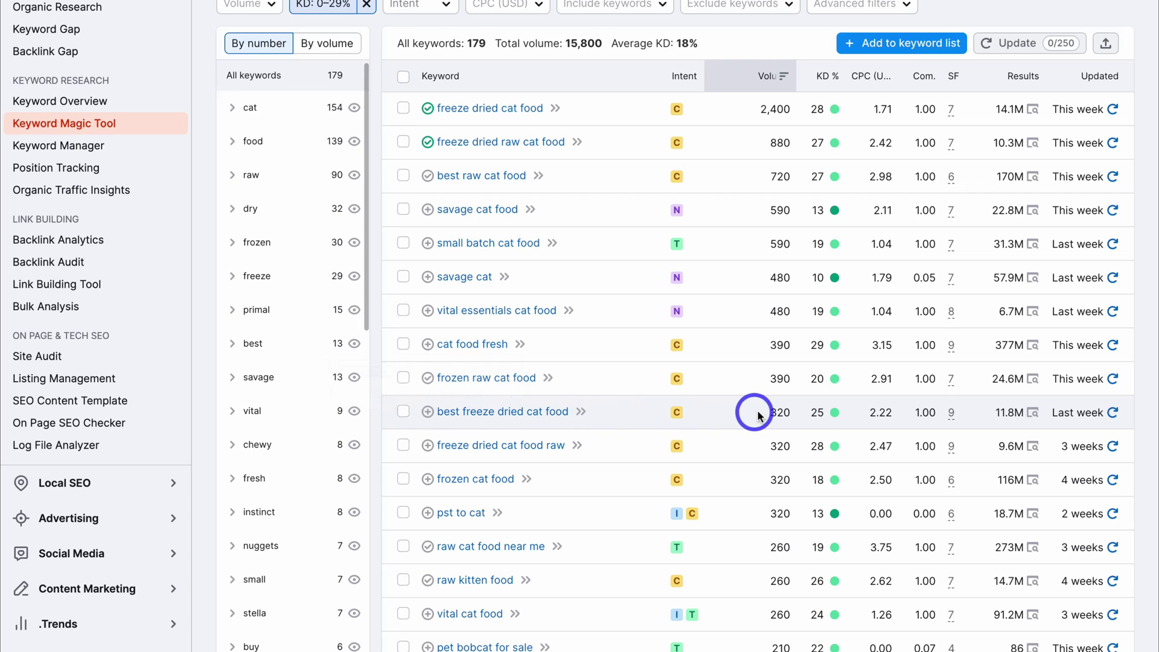
click(428, 413)
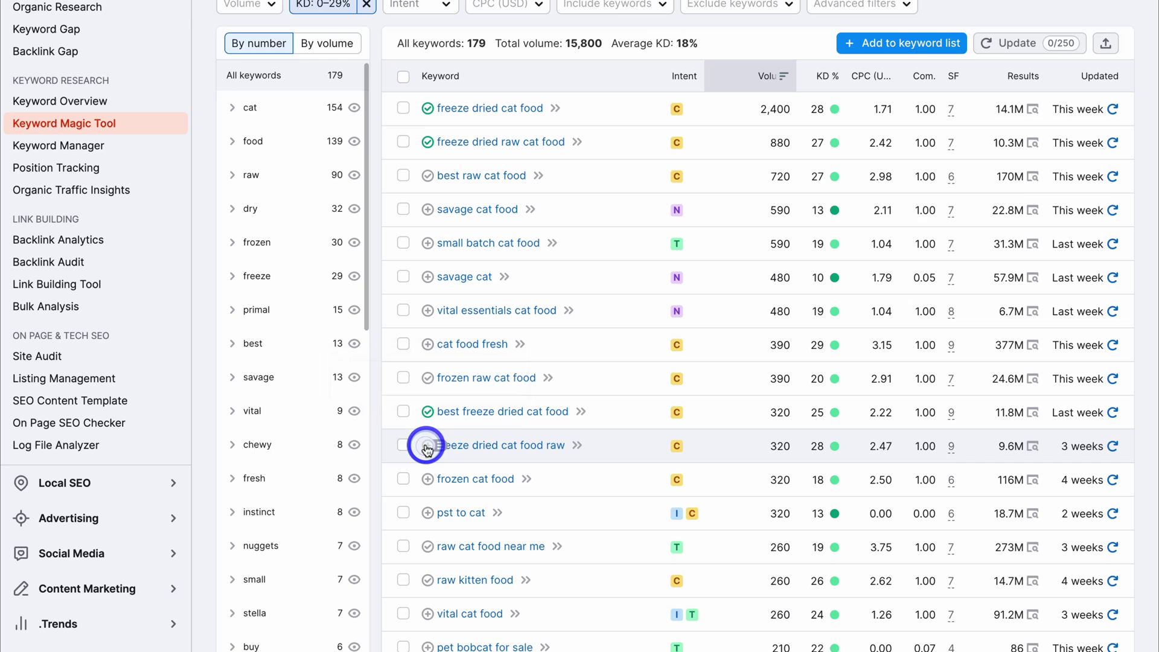
click(426, 446)
Add "raw freeze dried cat food" and "raw frozen cat food" to the Frozen Cat Food list
scroll(426, 453, down, 4)
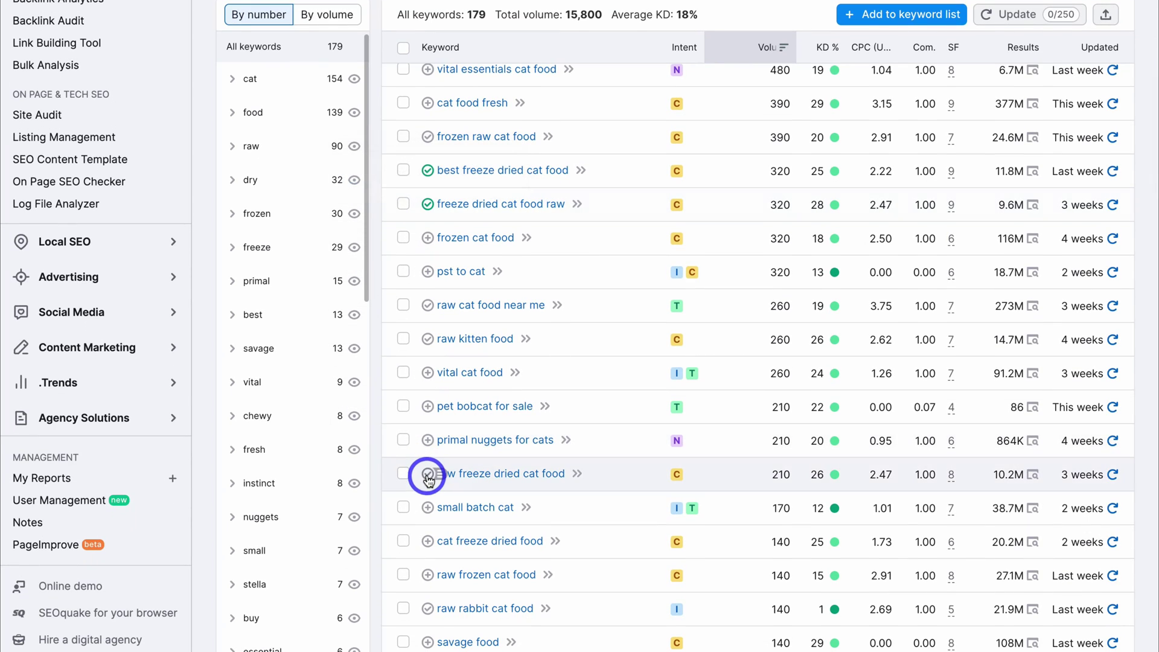
click(428, 475)
scroll(427, 468, down, 1)
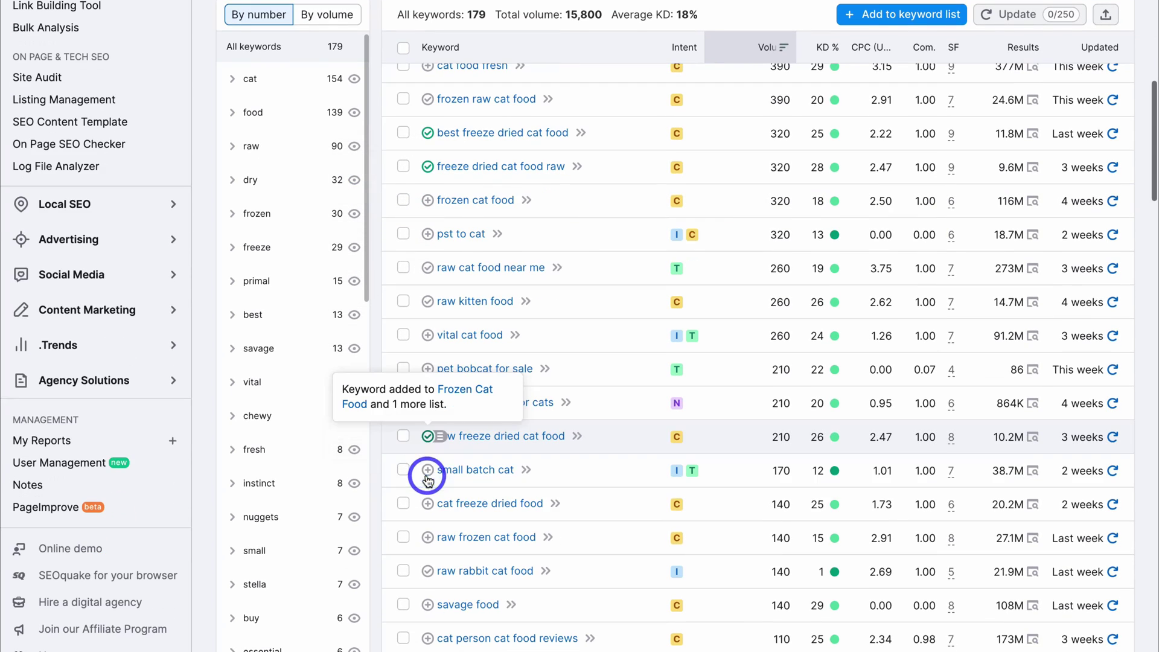
click(426, 538)
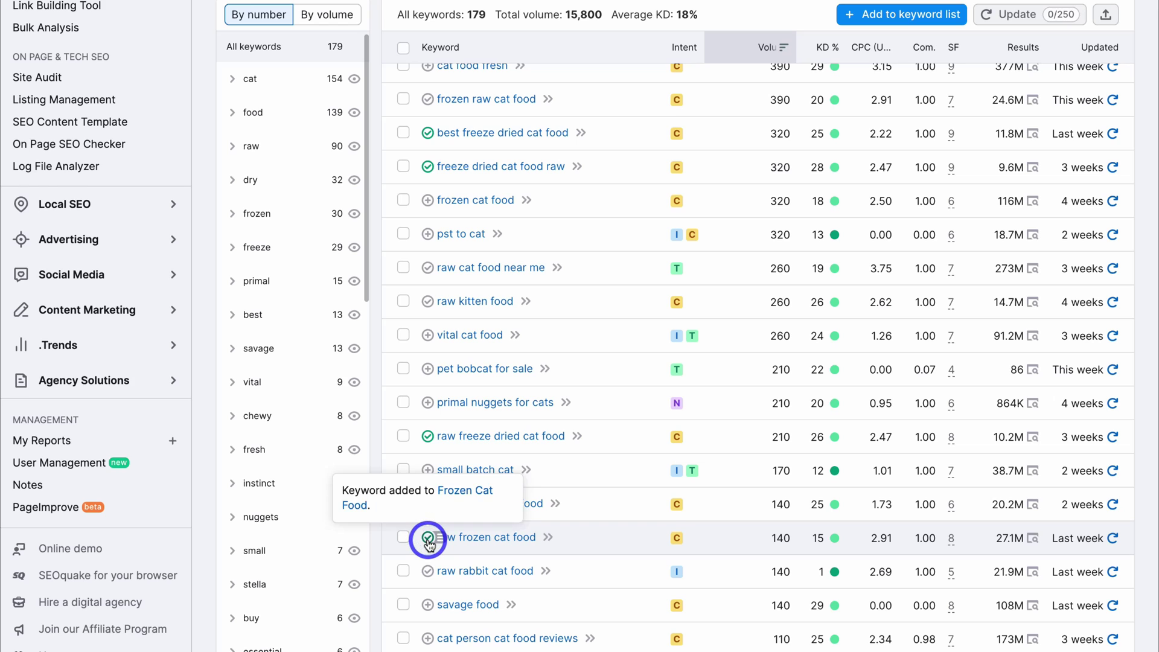
From the "freeze" keyword group, add "cat freeze dried food", "freeze-dried raw cat food" and "best freeze dried cat treats" to the Frozen Cat Food list
scroll(427, 537, up, 10)
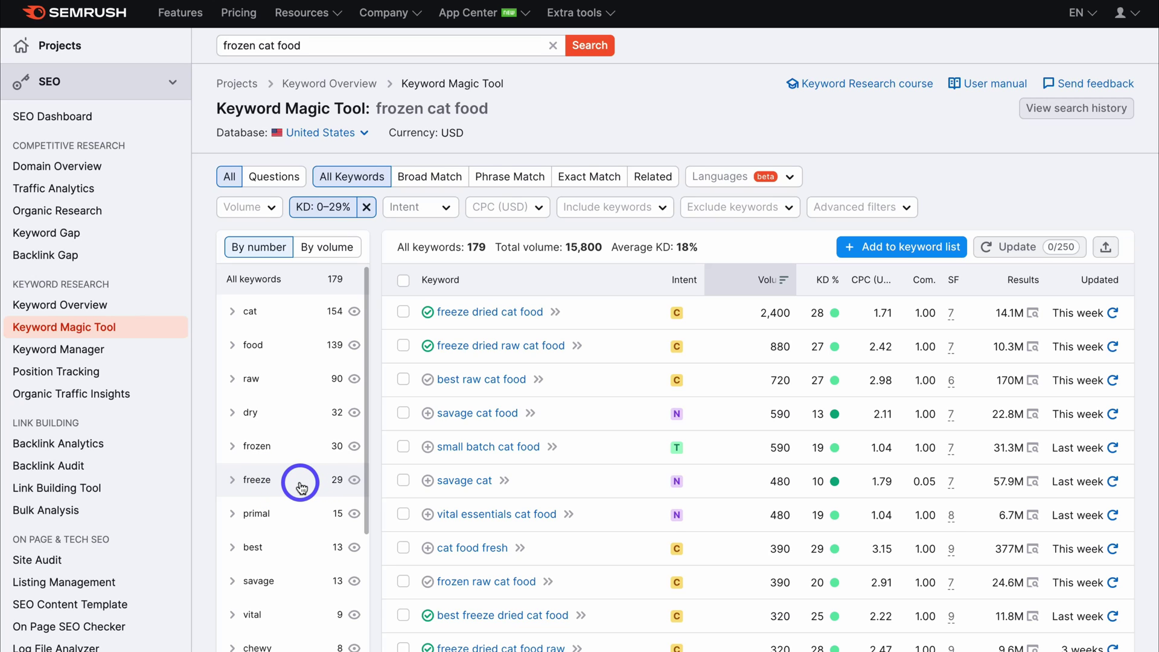
click(300, 483)
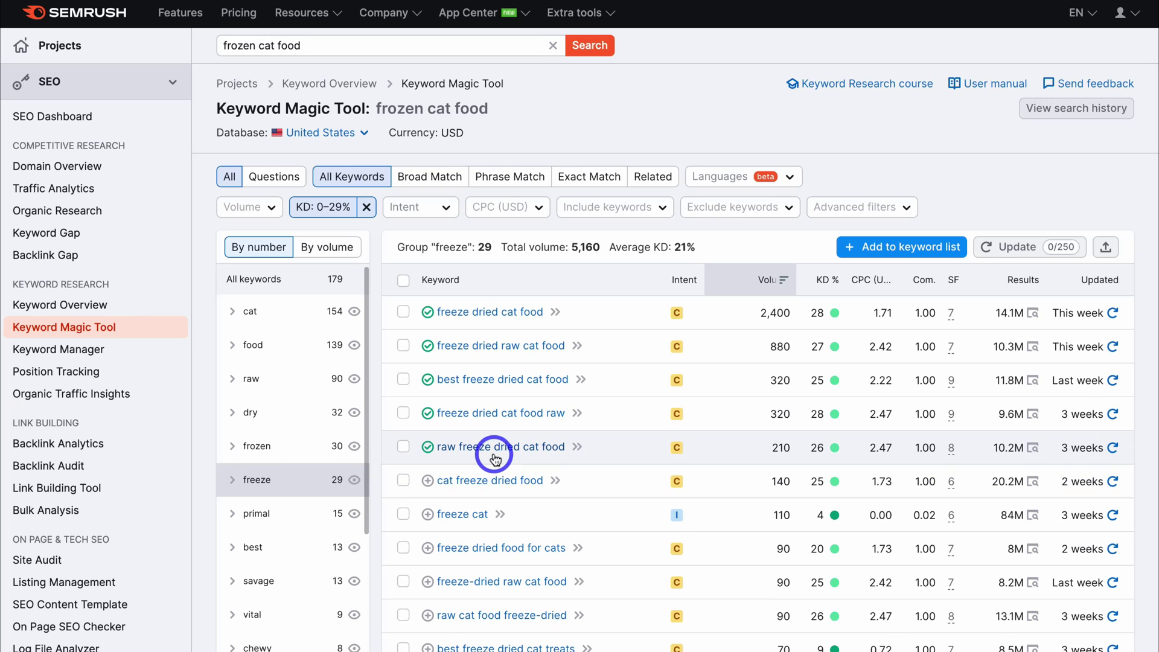
scroll(501, 434, down, 3)
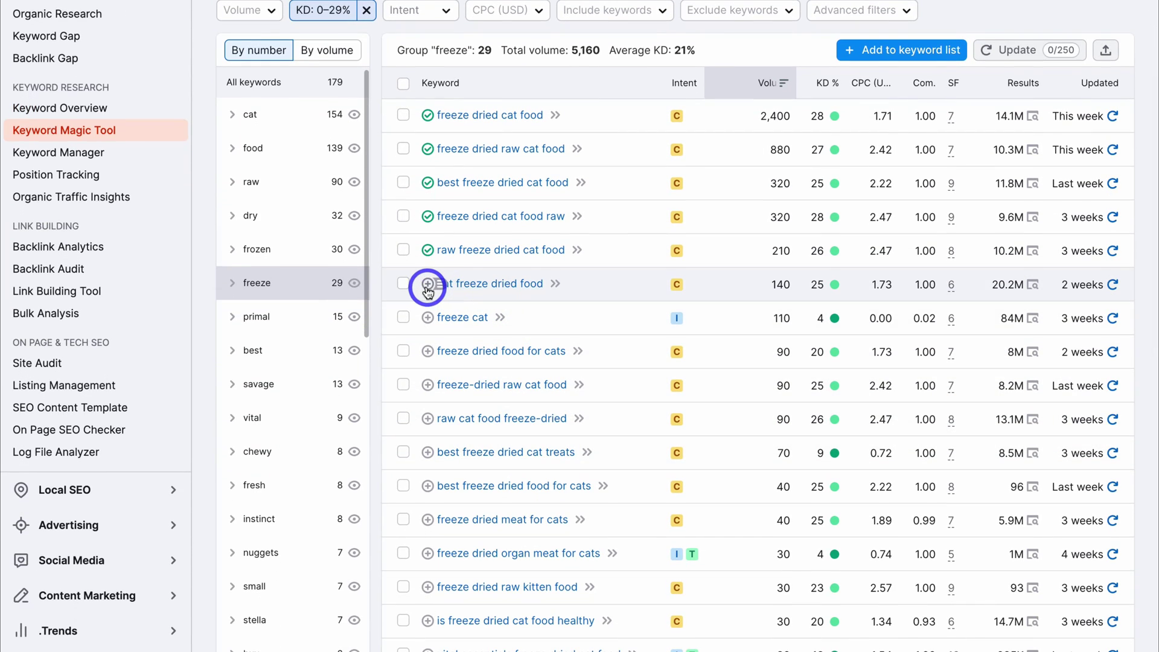
click(427, 285)
click(427, 384)
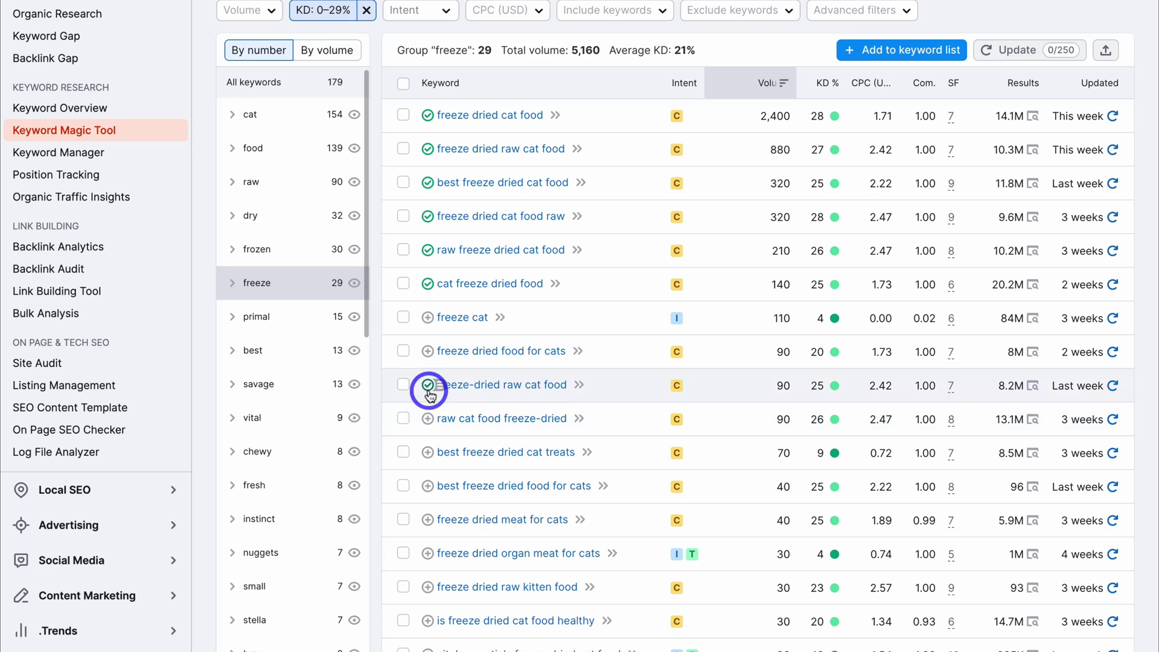
click(429, 452)
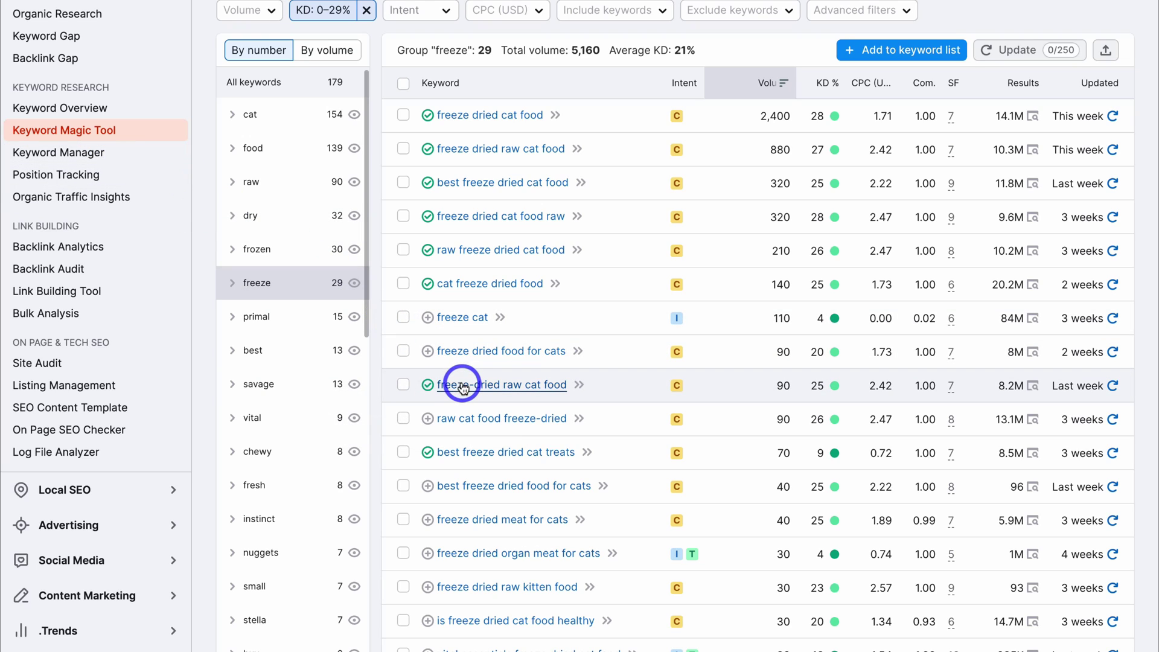
mouse_move(429, 389)
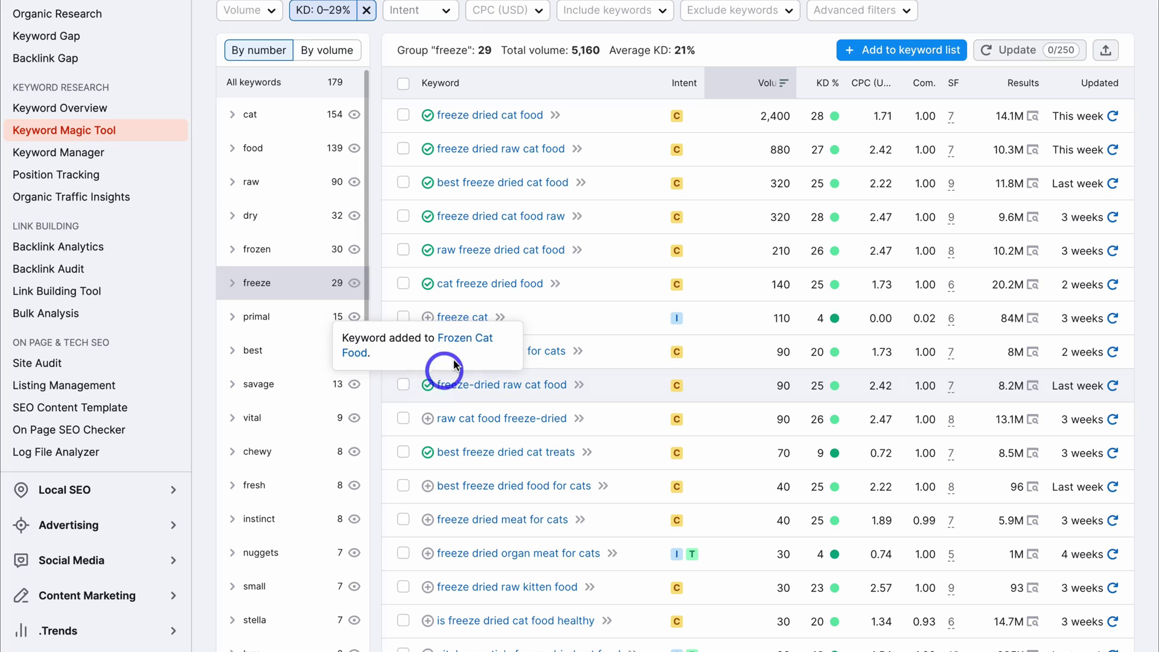
Open the Frozen Cat Food list in Keyword Manager and review the volume and difficulty of its keywords
click(472, 339)
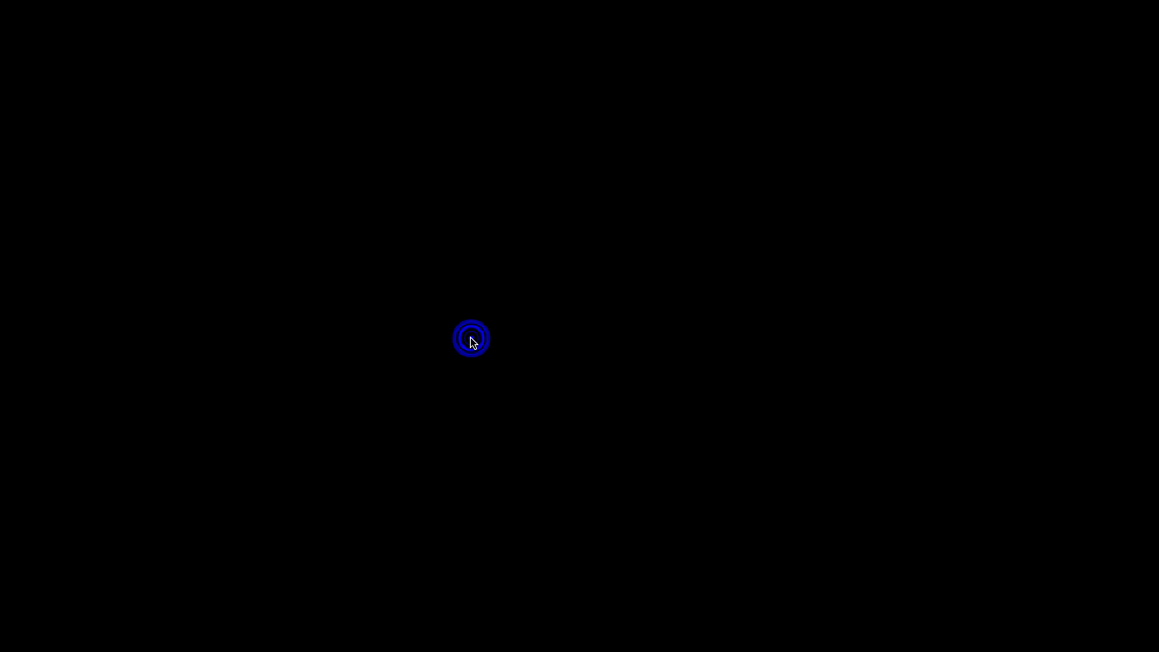
scroll(470, 338, down, 5)
scroll(471, 340, up, 4)
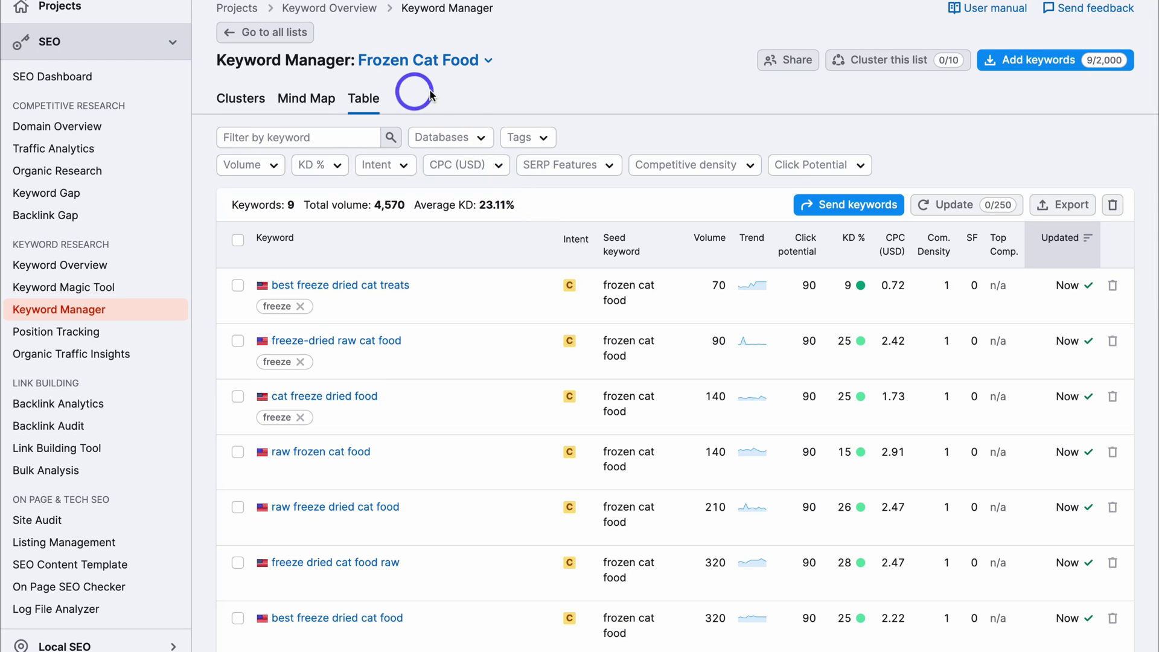
scroll(510, 90, down, 2)
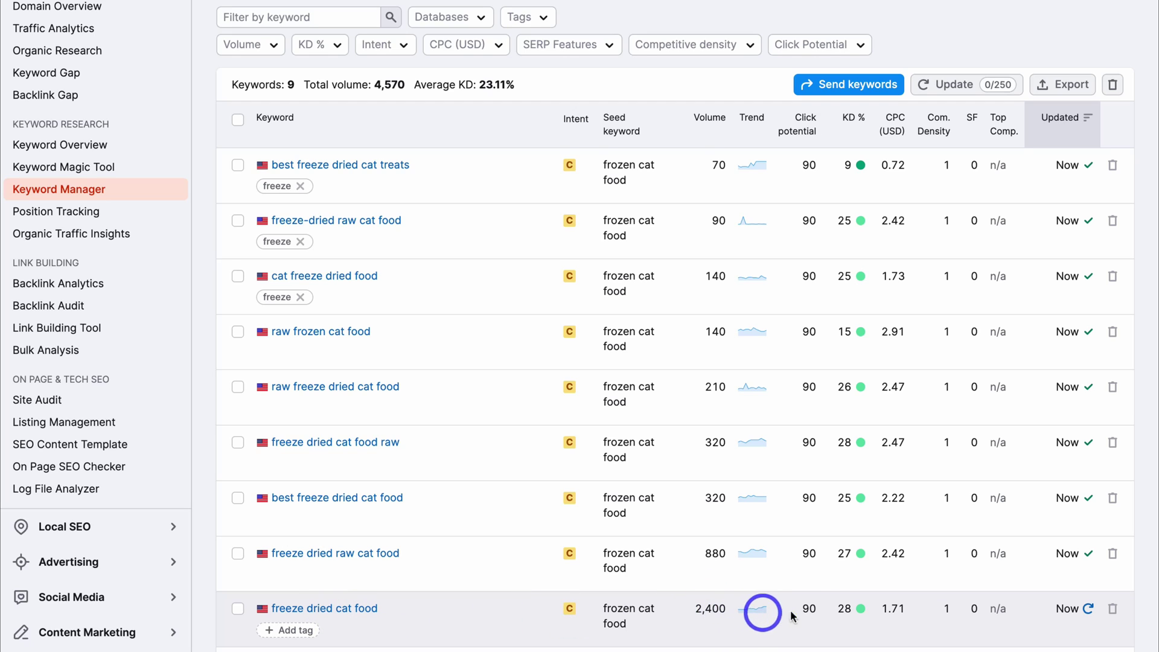
Check the difficulty rating of "freeze dried cat food", then open its keyword overview and examine the keyword ideas and SERP analysis
mouse_move(848, 610)
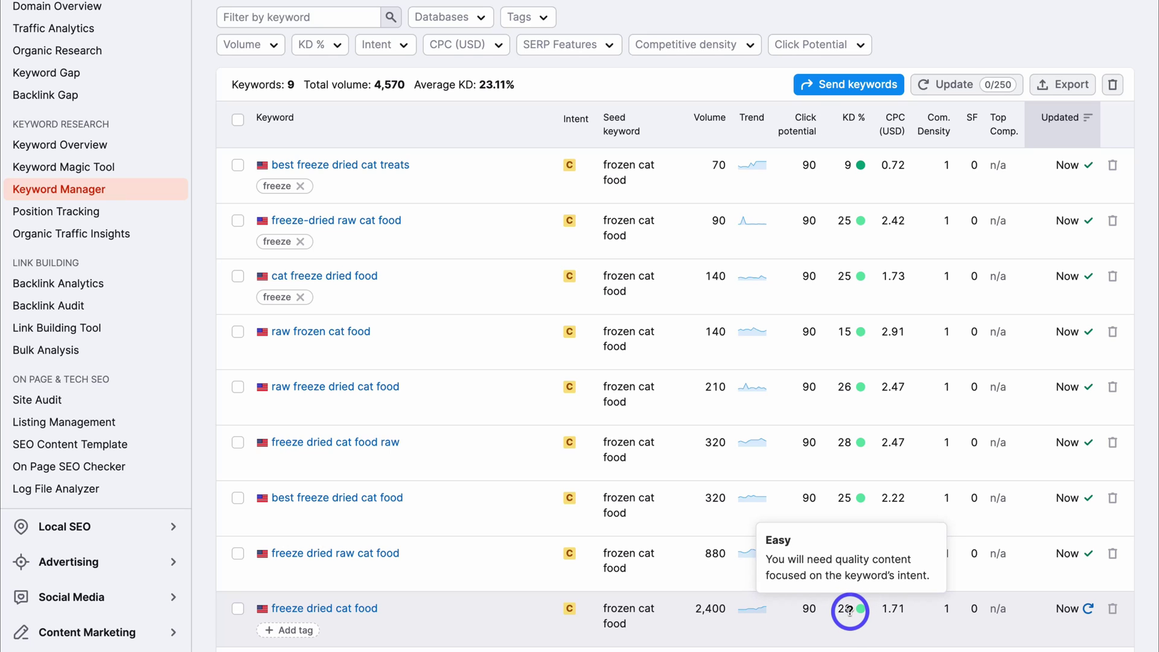
click(365, 608)
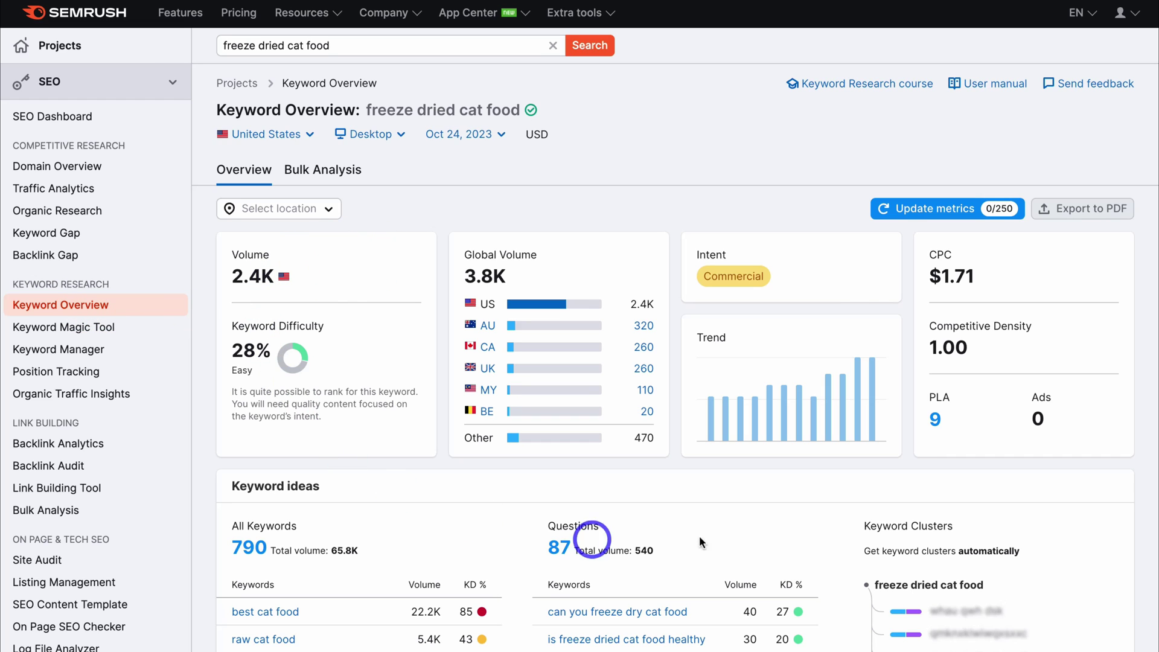
scroll(571, 468, down, 5)
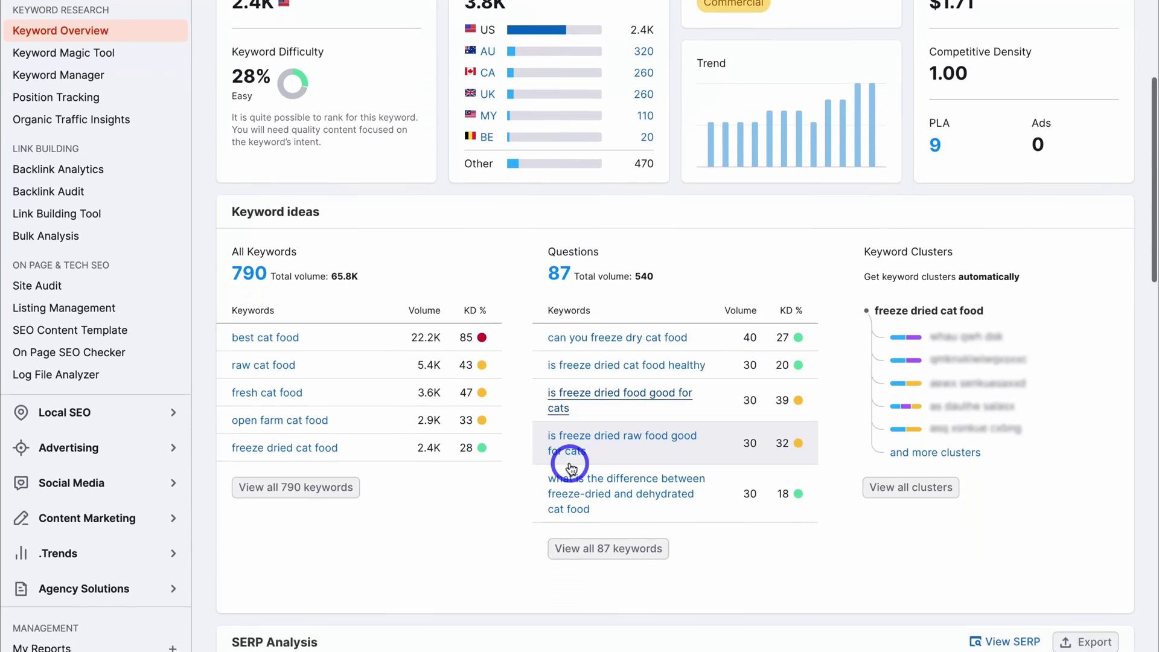
scroll(571, 467, down, 10)
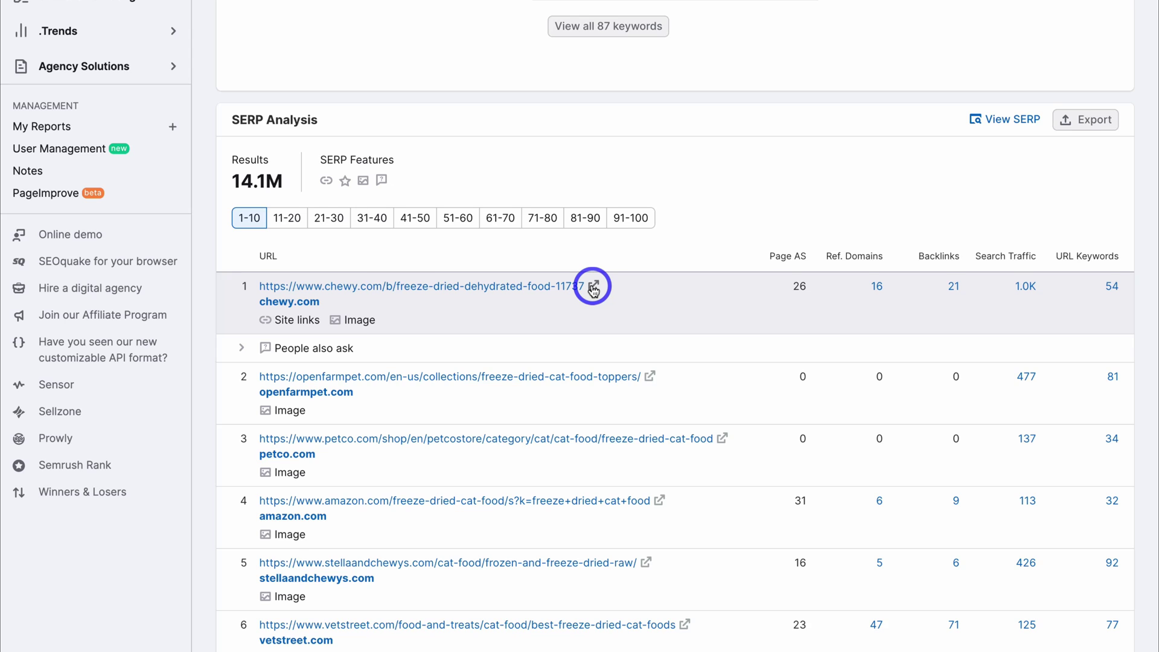
scroll(593, 288, up, 15)
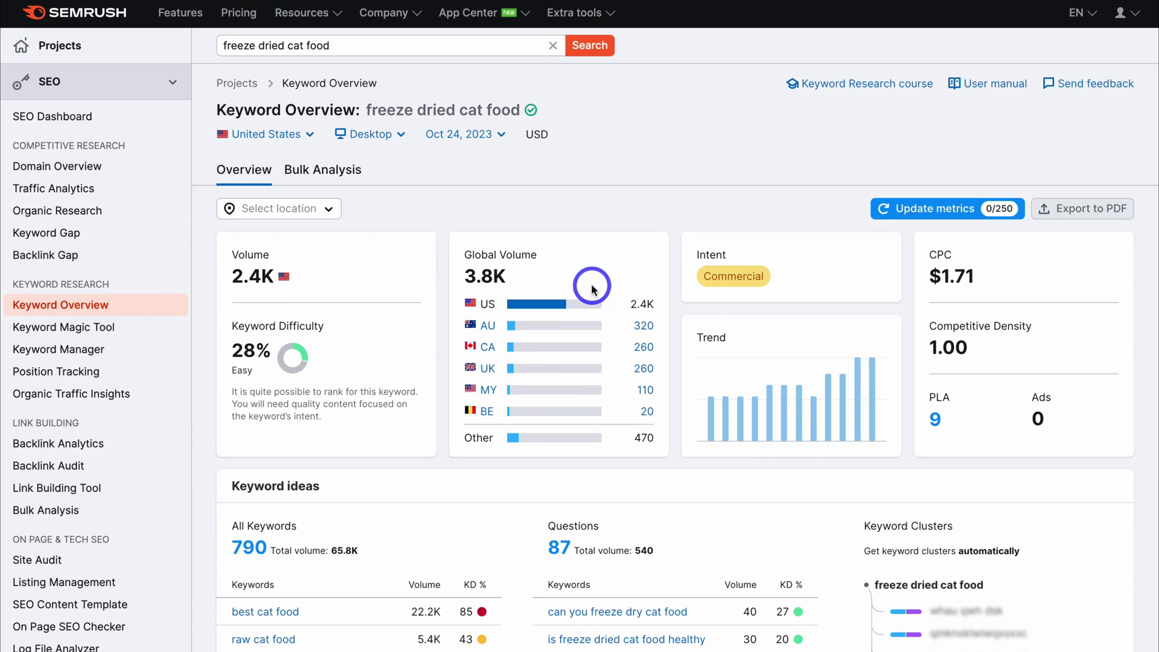